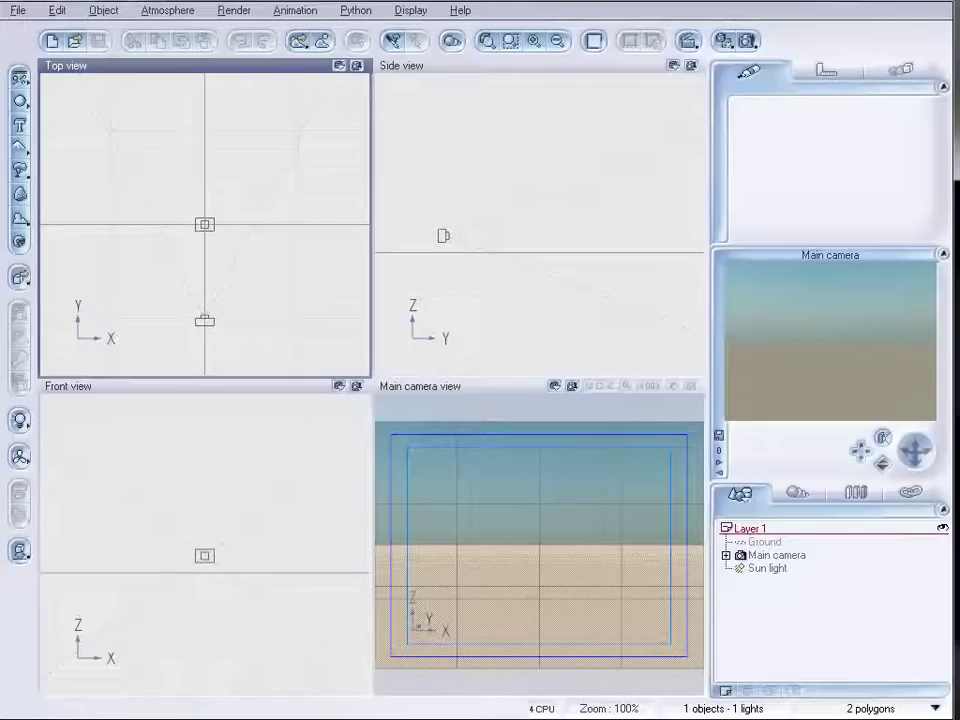
# - Add a sphere in front of the main camera and apply the Basic collection's Mirror material to it
pyautogui.moveTo(707, 318); pyautogui.dragTo(828, 326)
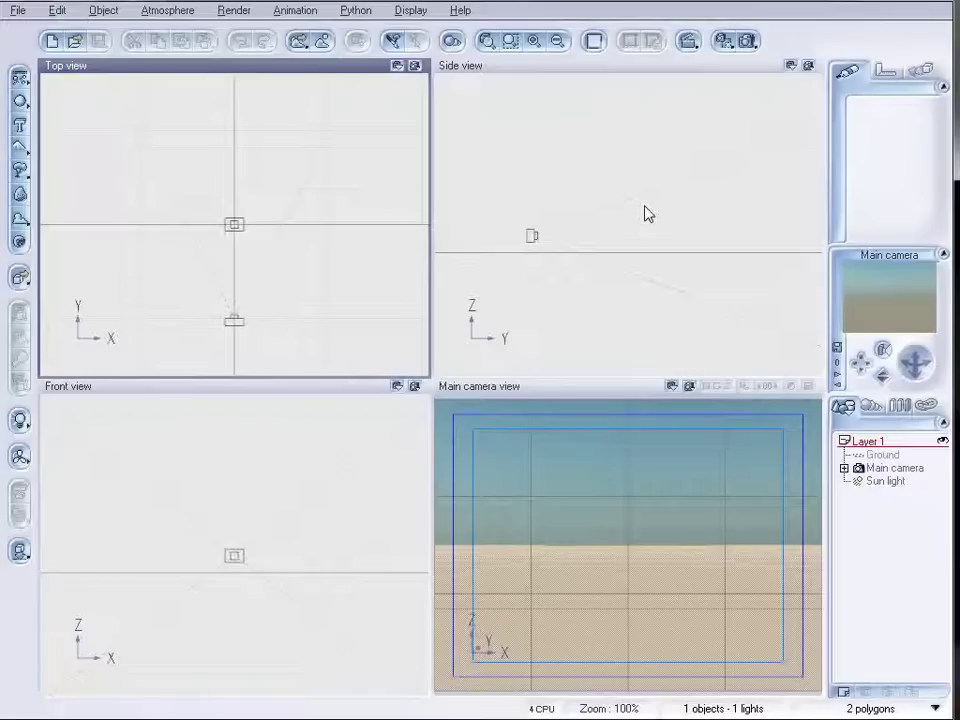
pyautogui.click(20, 104)
pyautogui.moveTo(233, 222); pyautogui.dragTo(240, 129)
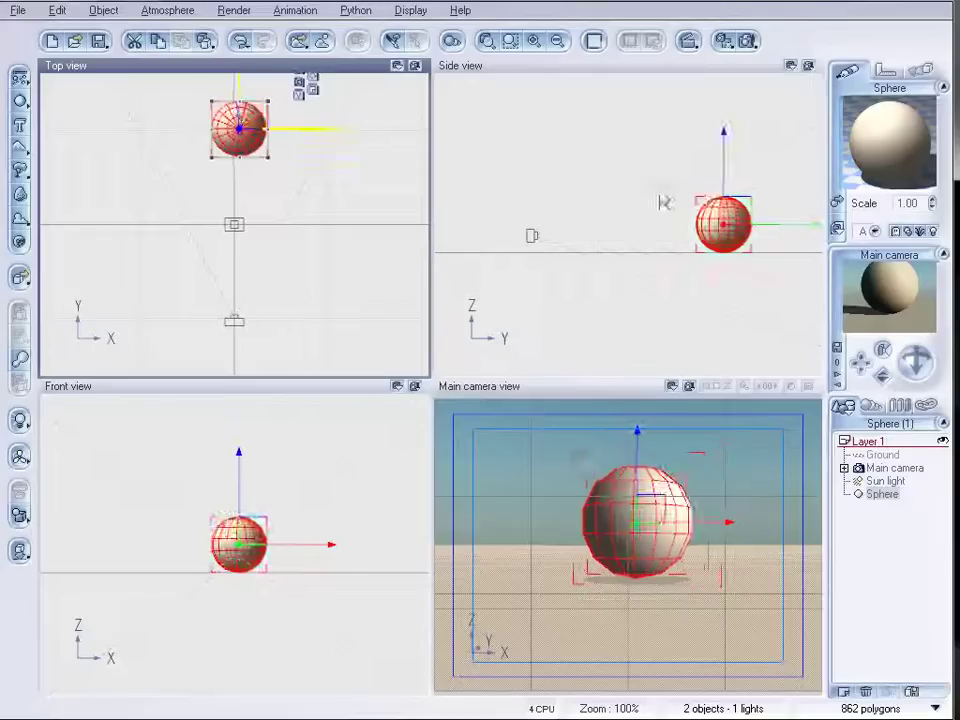
pyautogui.moveTo(735, 214); pyautogui.dragTo(701, 214)
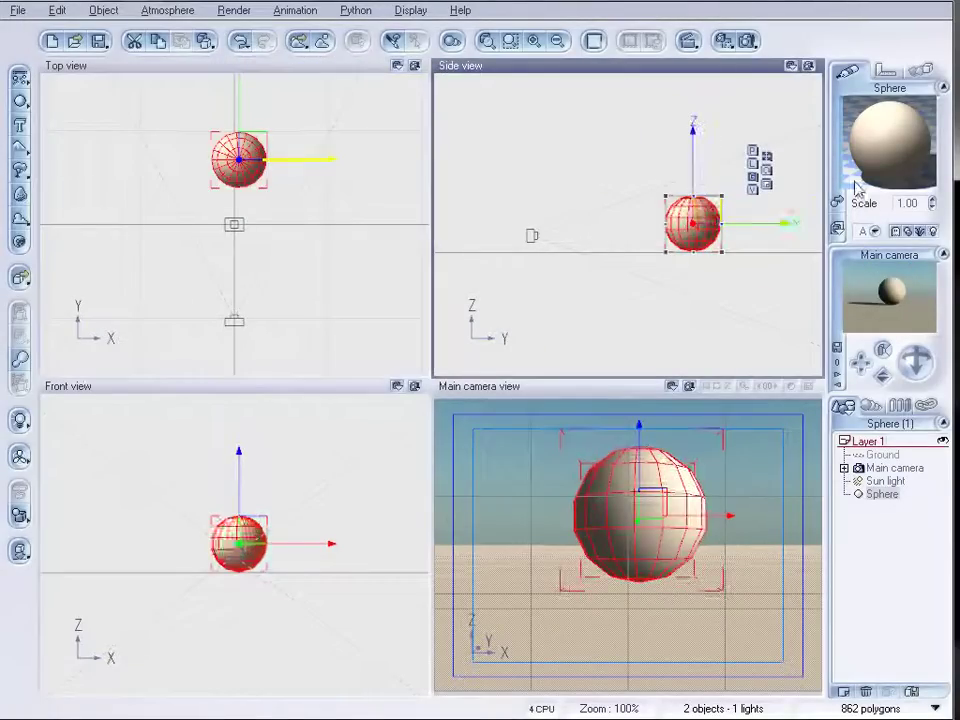
pyautogui.doubleClick(857, 188)
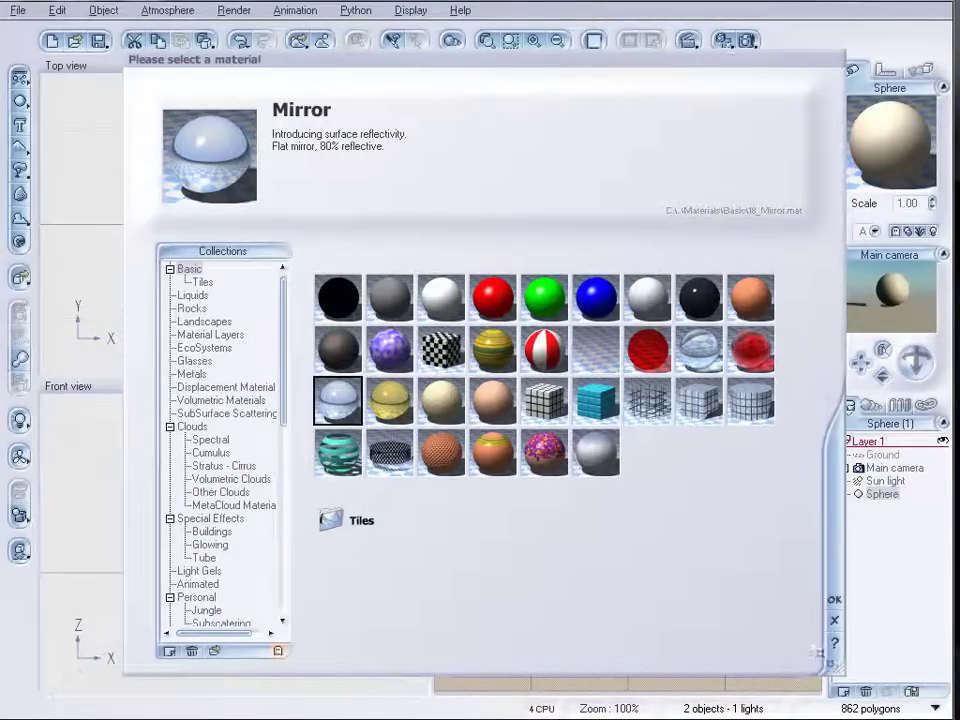
pyautogui.click(834, 599)
# - Duplicate the mirror sphere, enlarge the copy to about twice the size and place it behind and beside the original
pyautogui.moveTo(239, 155); pyautogui.dragTo(332, 240)
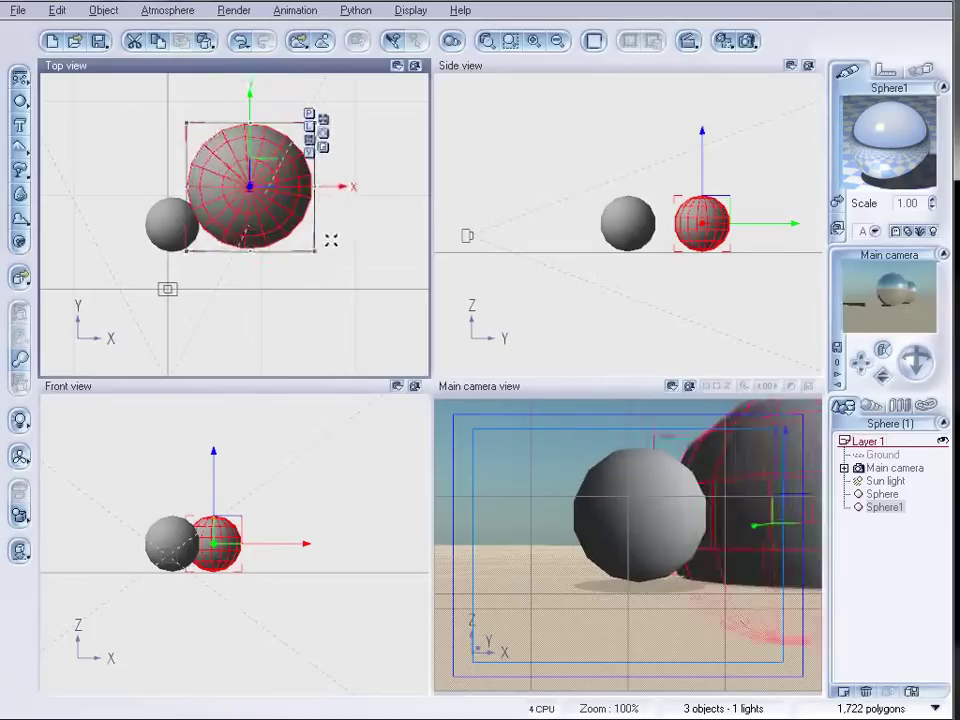
pyautogui.moveTo(696, 197); pyautogui.dragTo(765, 231)
pyautogui.moveTo(765, 231); pyautogui.dragTo(514, 199, button='right')
pyautogui.moveTo(152, 229); pyautogui.dragTo(225, 247, button='right')
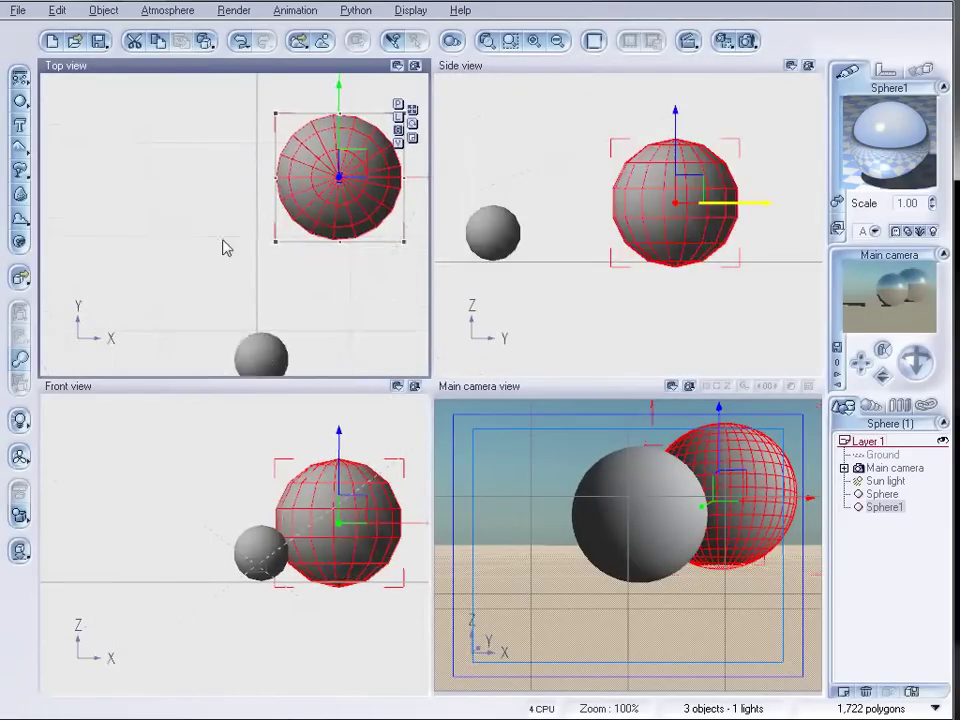
# - Enlarge the first sphere slightly and rest it on the ground, and tilt the main camera up to reframe both spheres
pyautogui.click(279, 358)
pyautogui.moveTo(267, 322); pyautogui.dragTo(288, 247, button='right')
pyautogui.moveTo(288, 247); pyautogui.dragTo(308, 264)
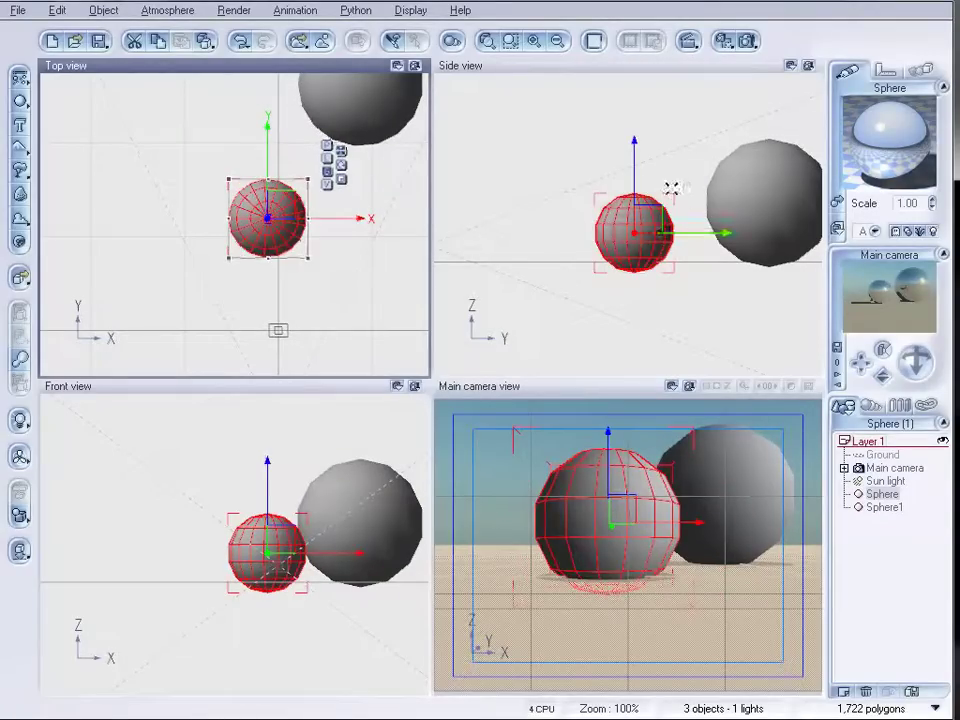
pyautogui.moveTo(647, 214)
pyautogui.mouseDown()
pyautogui.moveTo(643, 189)
pyautogui.moveTo(636, 208)
pyautogui.mouseUp()
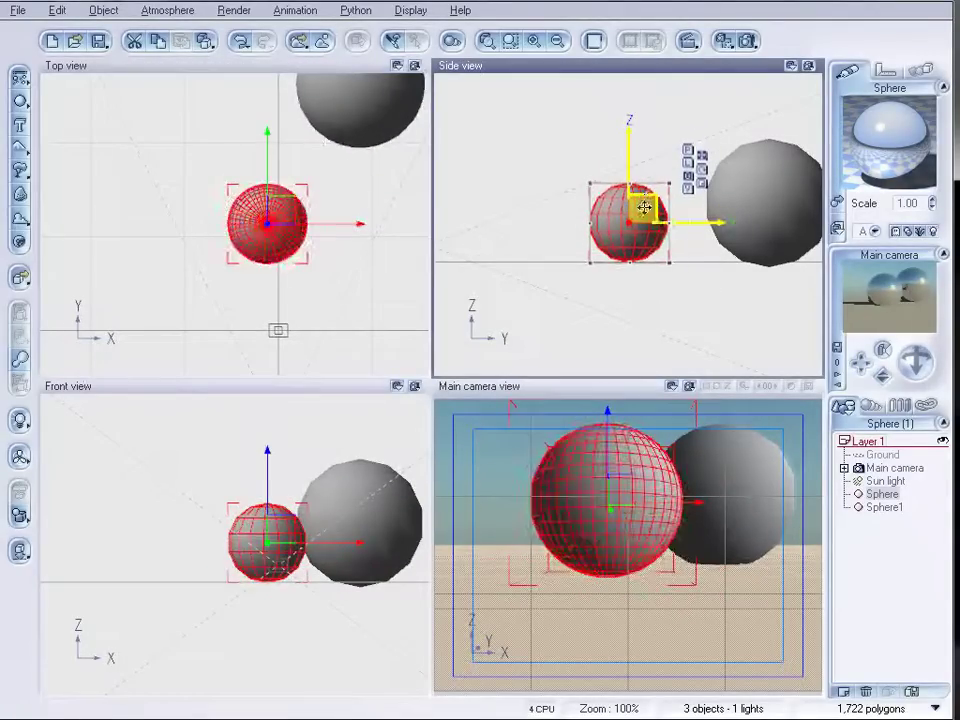
pyautogui.click(895, 468)
pyautogui.moveTo(915, 360); pyautogui.dragTo(915, 338)
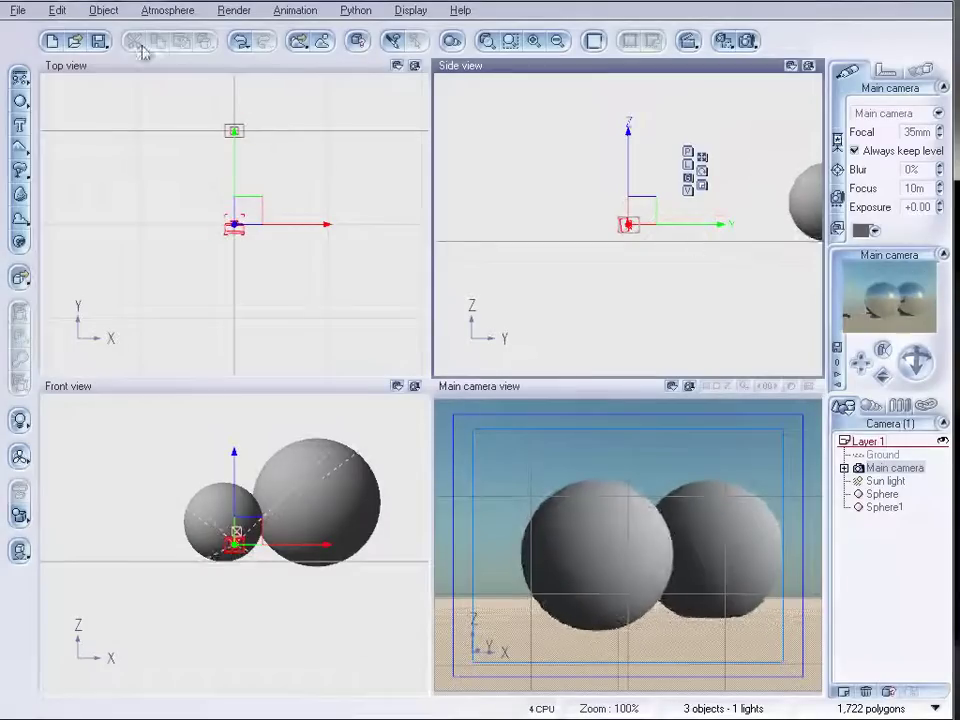
# - Set the atmosphere model to Environment mapping in the Atmosphere Editor and show its effects settings
pyautogui.click(172, 11)
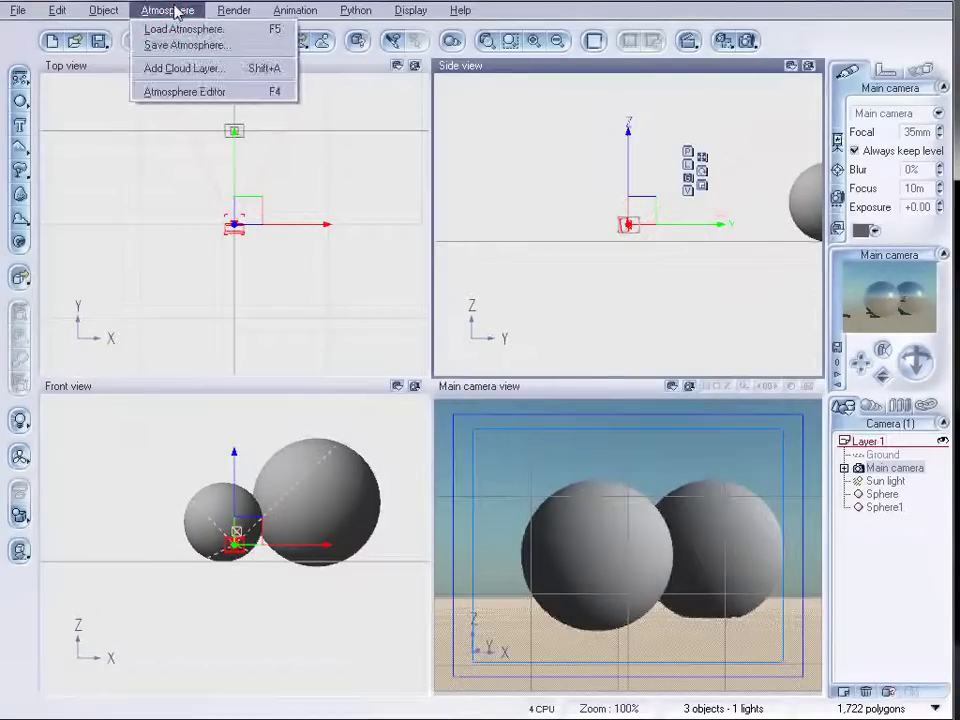
pyautogui.click(184, 91)
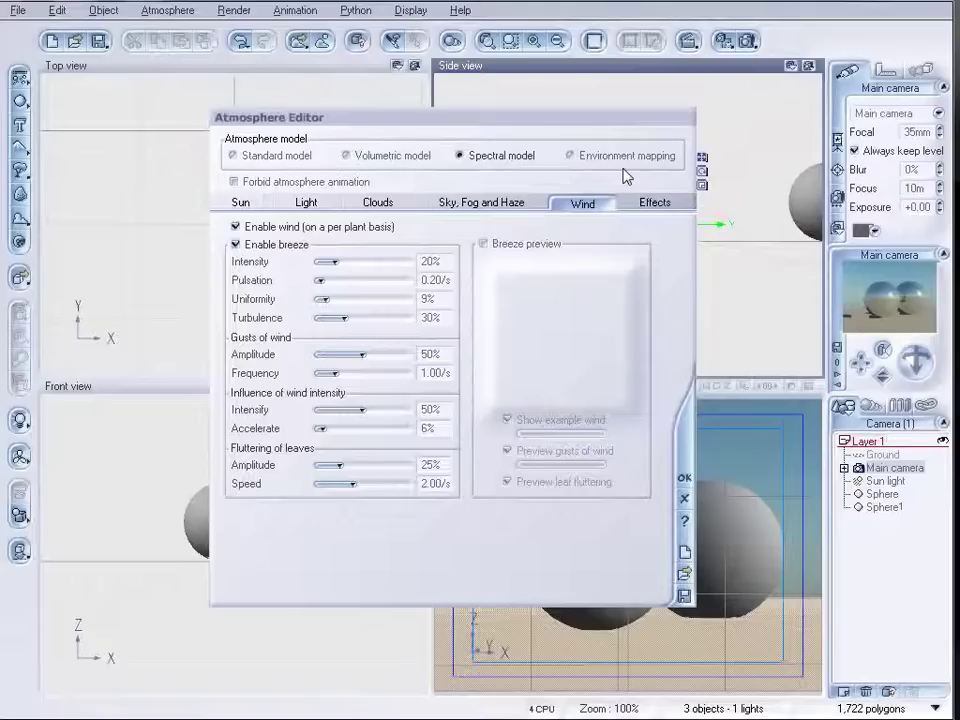
pyautogui.click(617, 156)
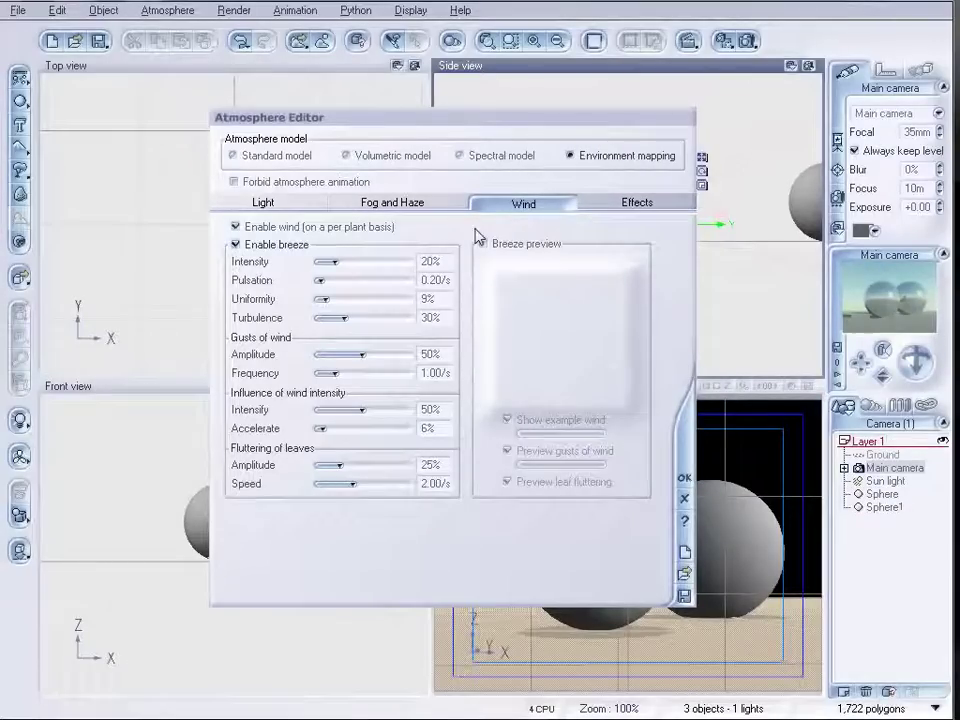
pyautogui.click(615, 201)
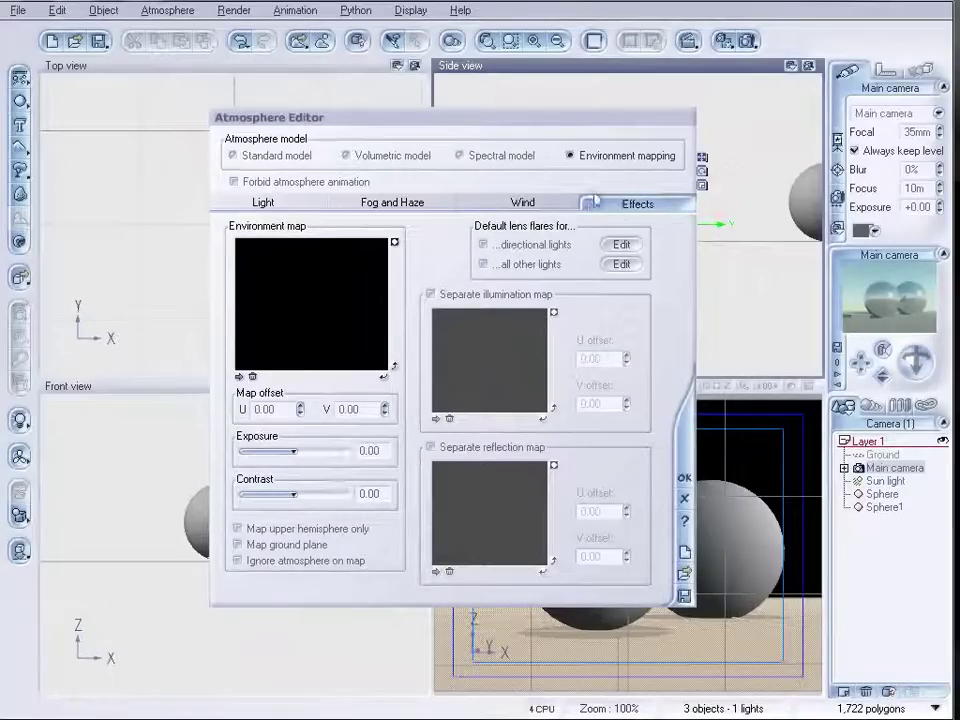
pyautogui.click(480, 155)
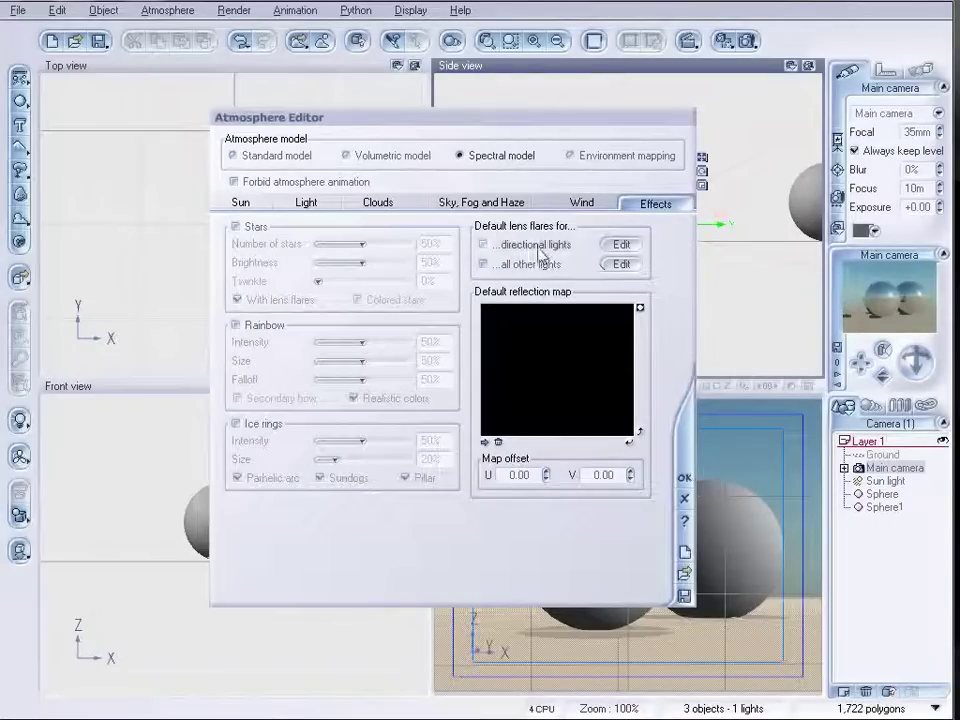
pyautogui.click(643, 155)
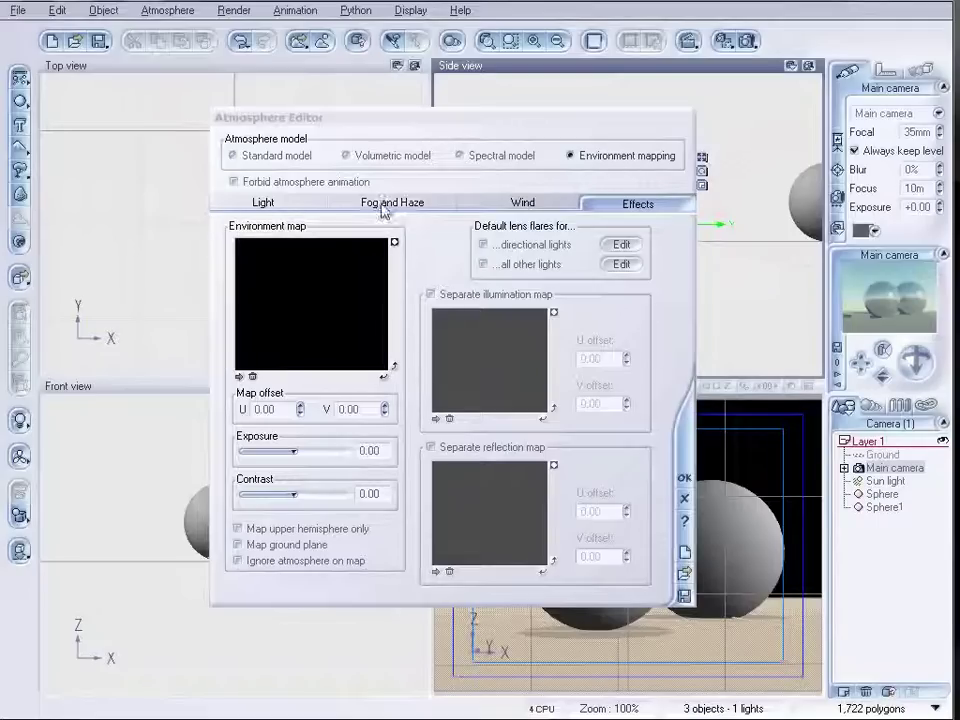
# - Load blkdot.jpg from the HDRI folder as the environment map and accept the automatic scene setup for image based lighting
pyautogui.click(239, 377)
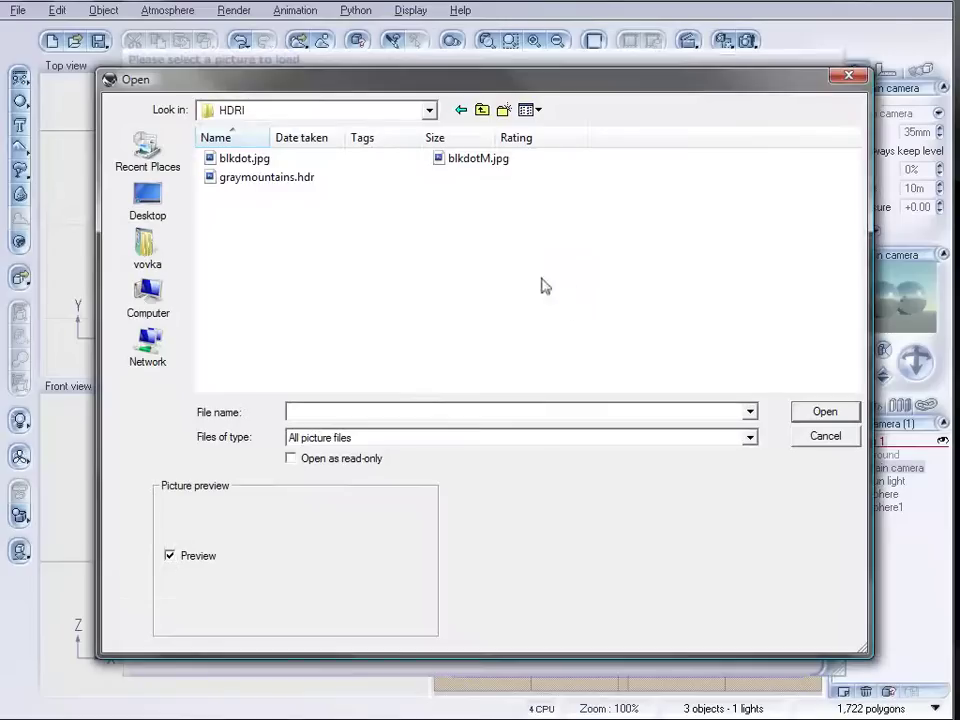
pyautogui.moveTo(390, 89); pyautogui.dragTo(369, 104)
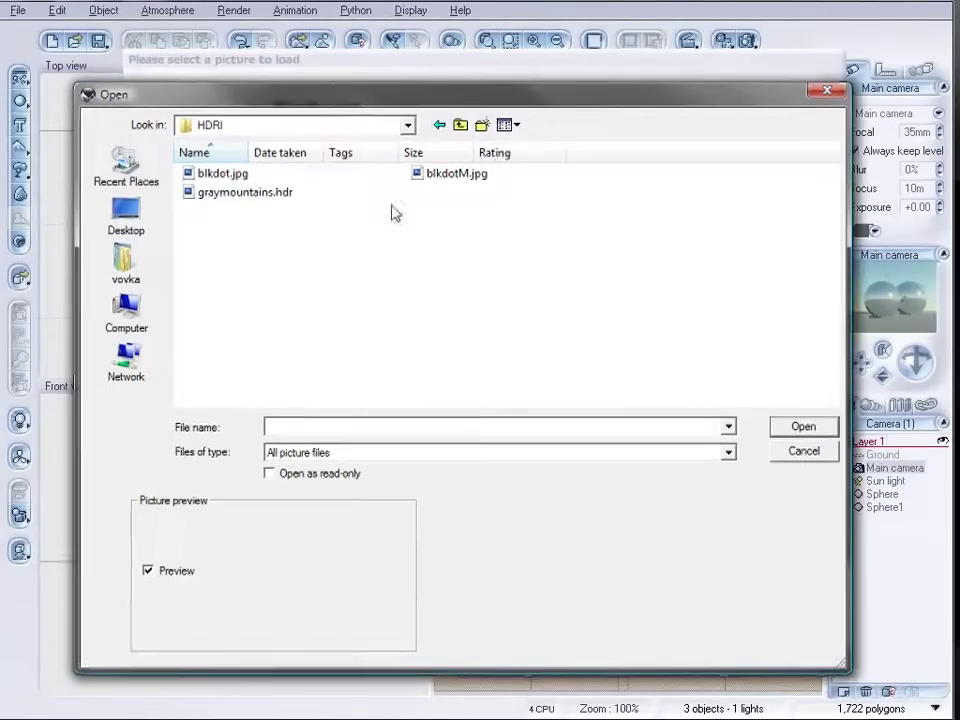
pyautogui.click(247, 192)
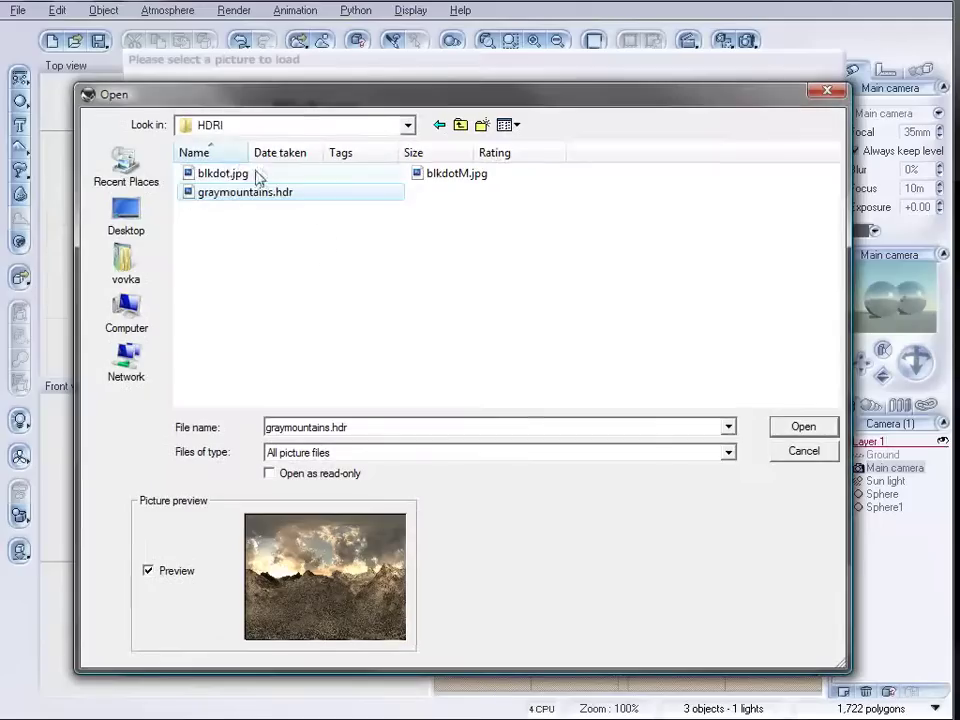
pyautogui.click(224, 173)
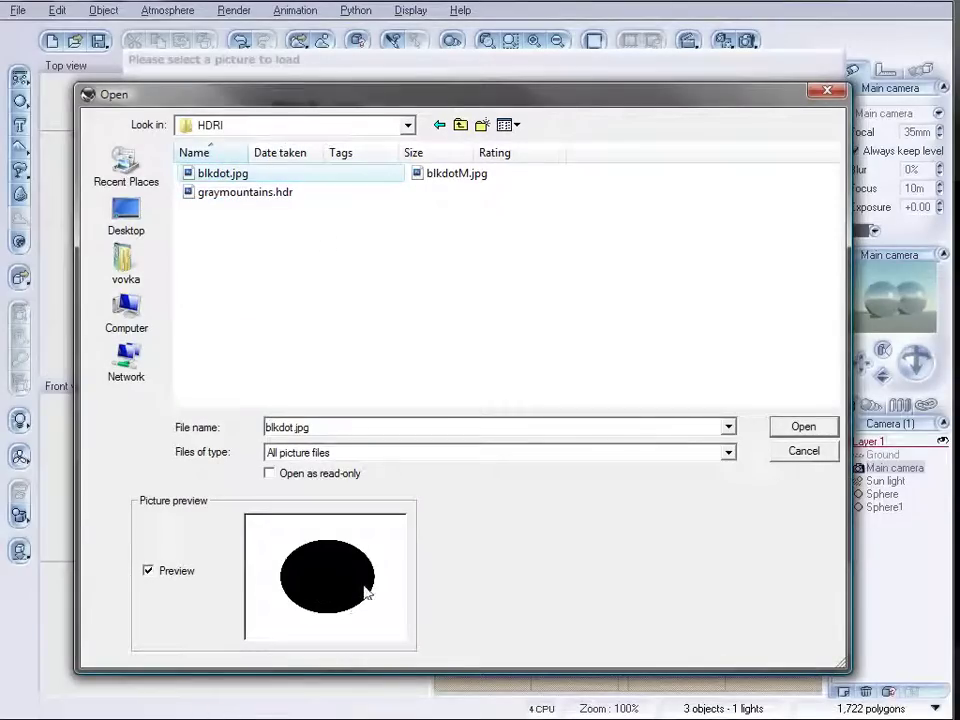
pyautogui.click(803, 428)
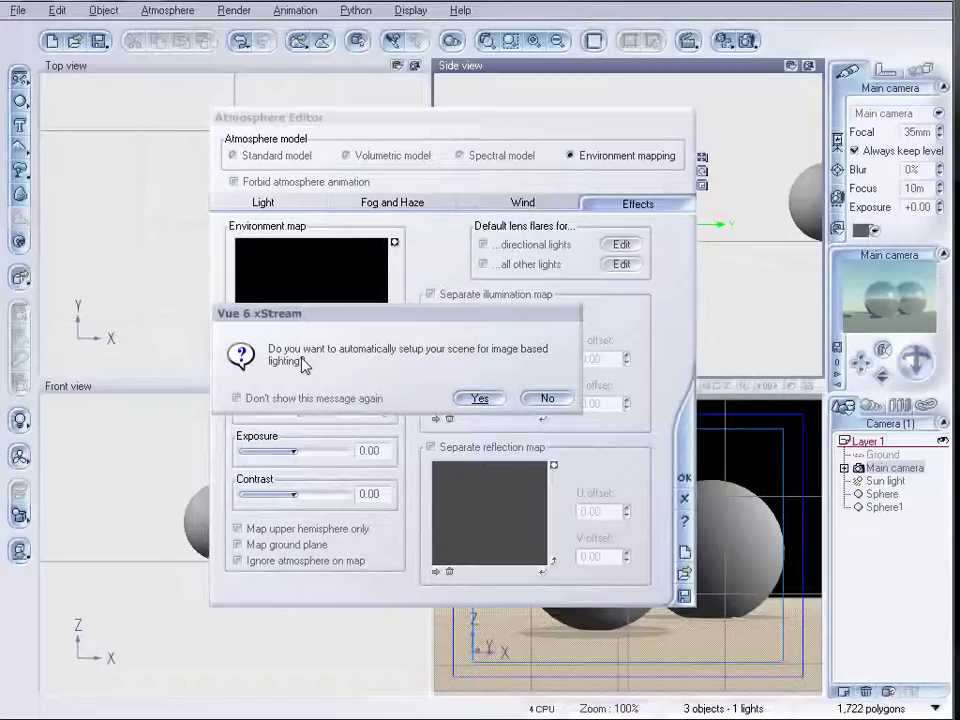
pyautogui.click(477, 399)
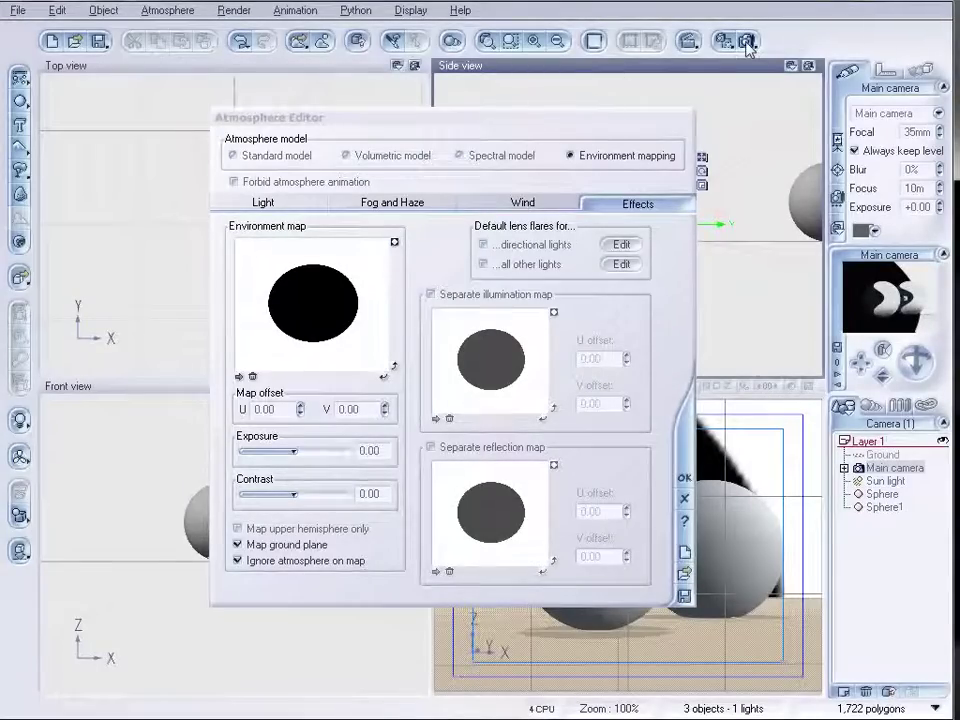
# - Configure the render options for the internal renderer, rendering to screen, with a 960x480 panoramic view and spherical render enabled
pyautogui.click(562, 38)
pyautogui.moveTo(408, 90); pyautogui.dragTo(432, 90)
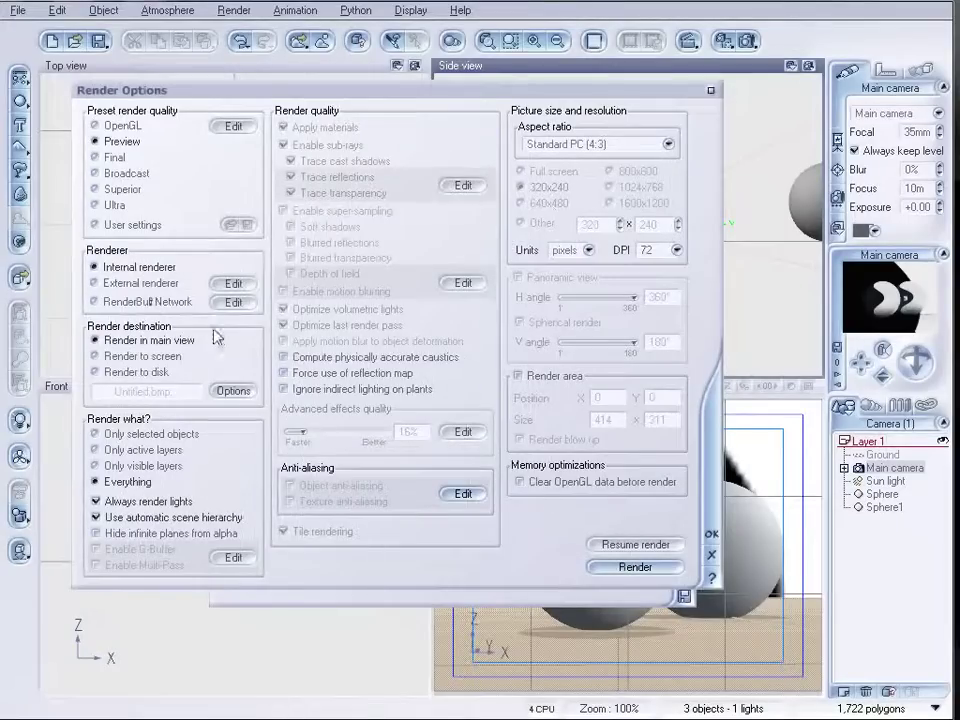
pyautogui.click(150, 282)
pyautogui.click(140, 267)
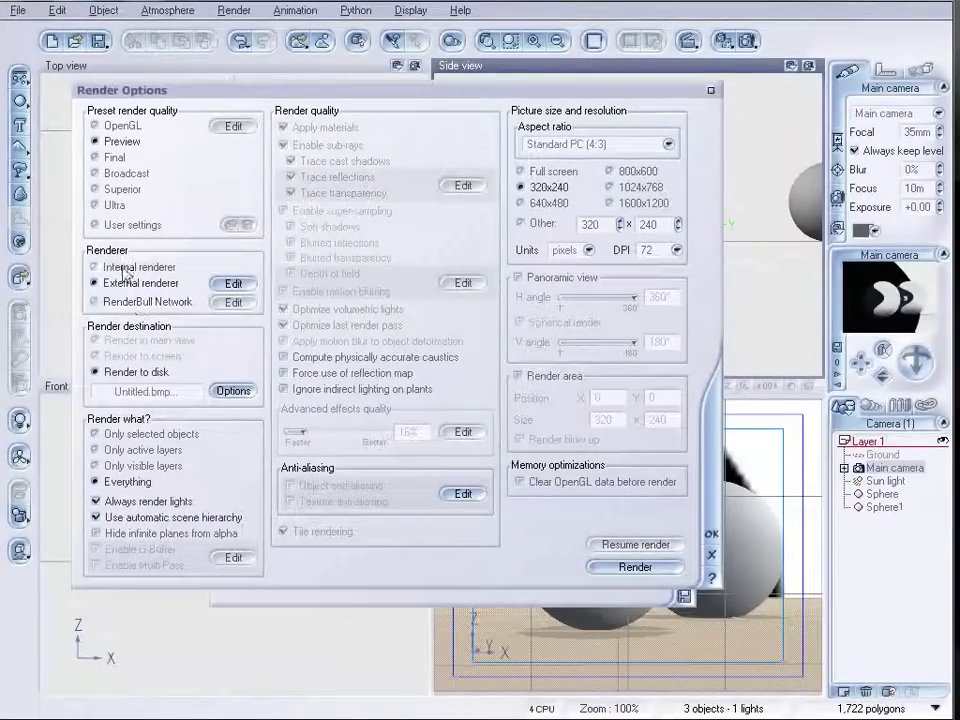
pyautogui.click(140, 356)
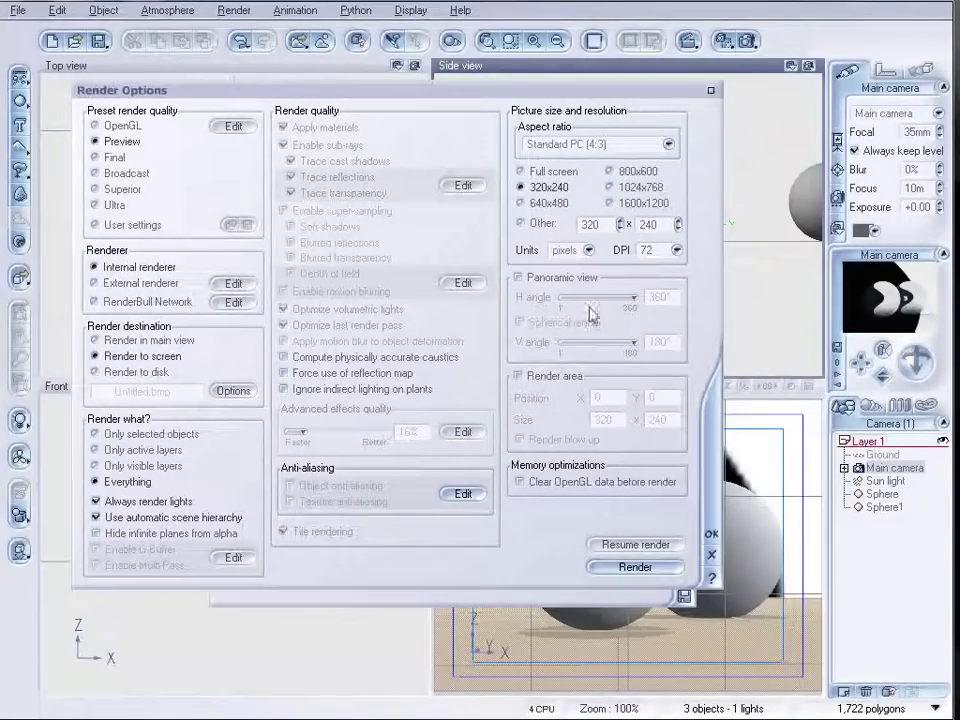
pyautogui.click(514, 277)
pyautogui.click(522, 203)
pyautogui.click(540, 321)
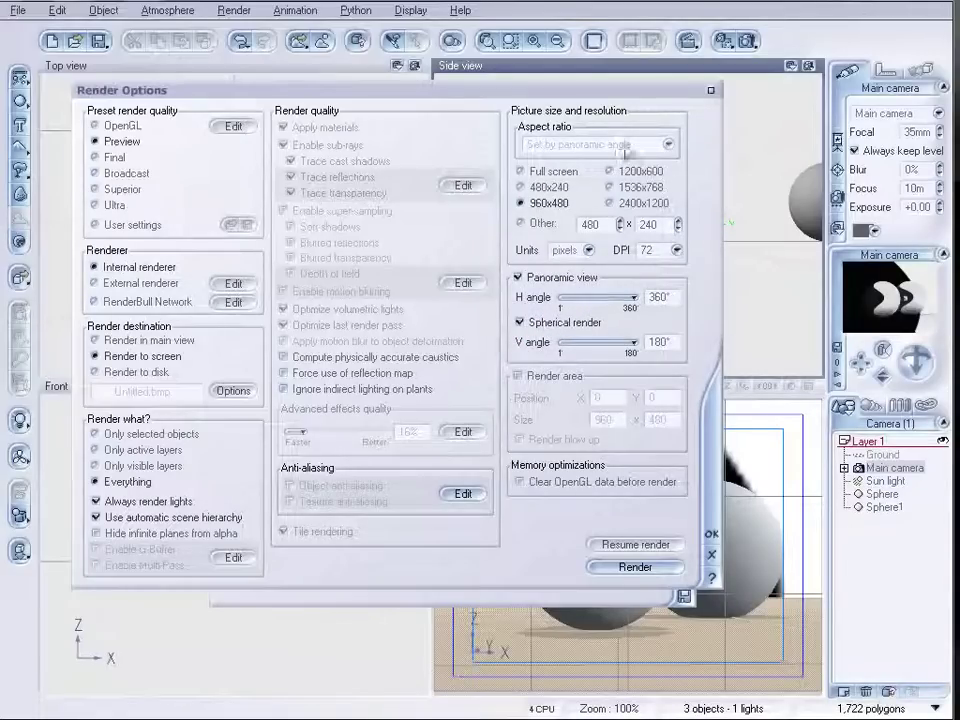
pyautogui.click(718, 410)
# - Render the scene as a spherical panorama, inspect the mapped black dot and close the render display
pyautogui.click(749, 40)
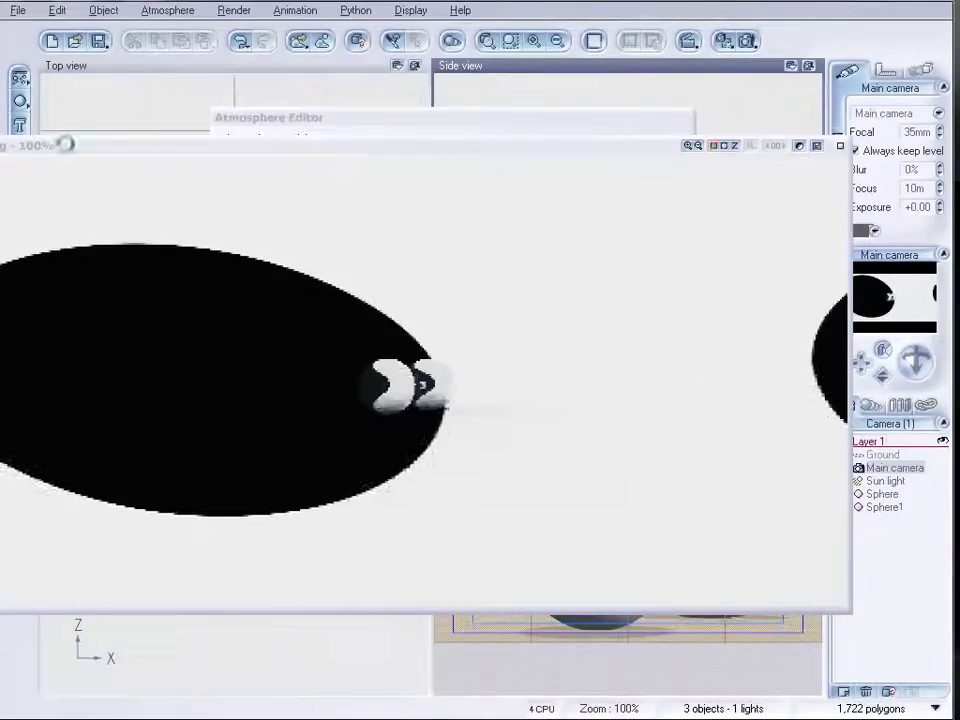
pyautogui.moveTo(64, 147); pyautogui.dragTo(165, 144)
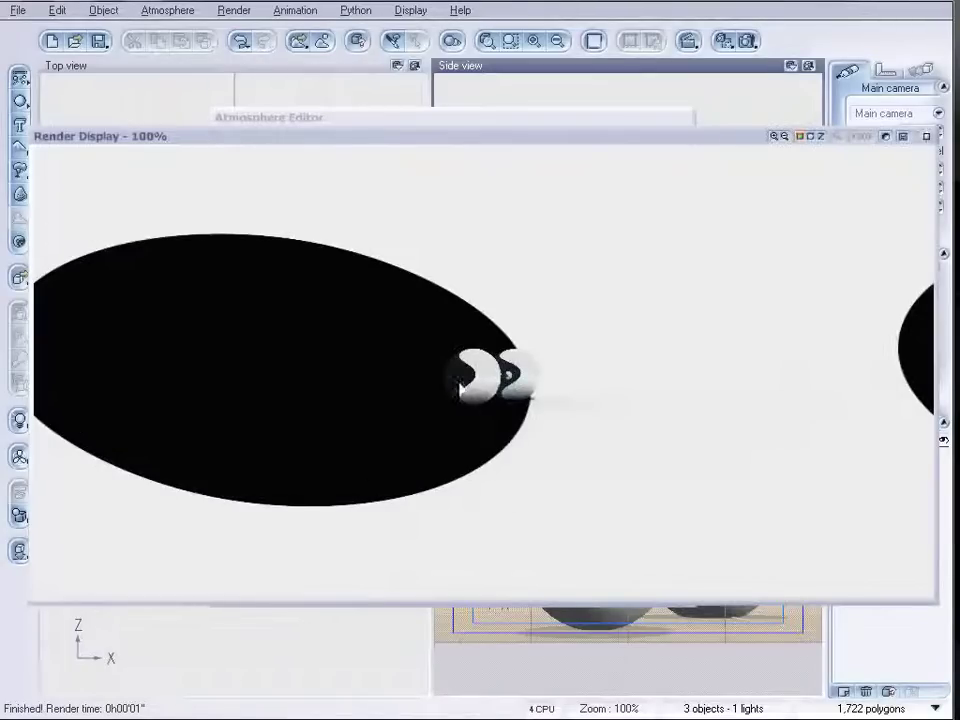
pyautogui.click(932, 137)
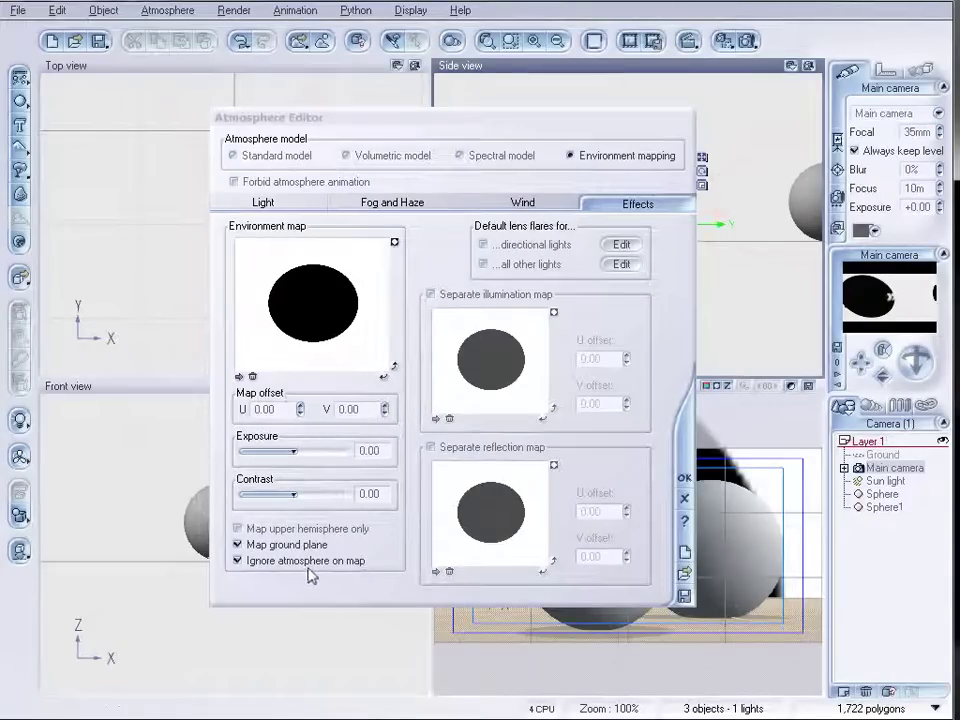
# - Turn off ground plane mapping for the environment map and render the panorama again to check it
pyautogui.click(238, 545)
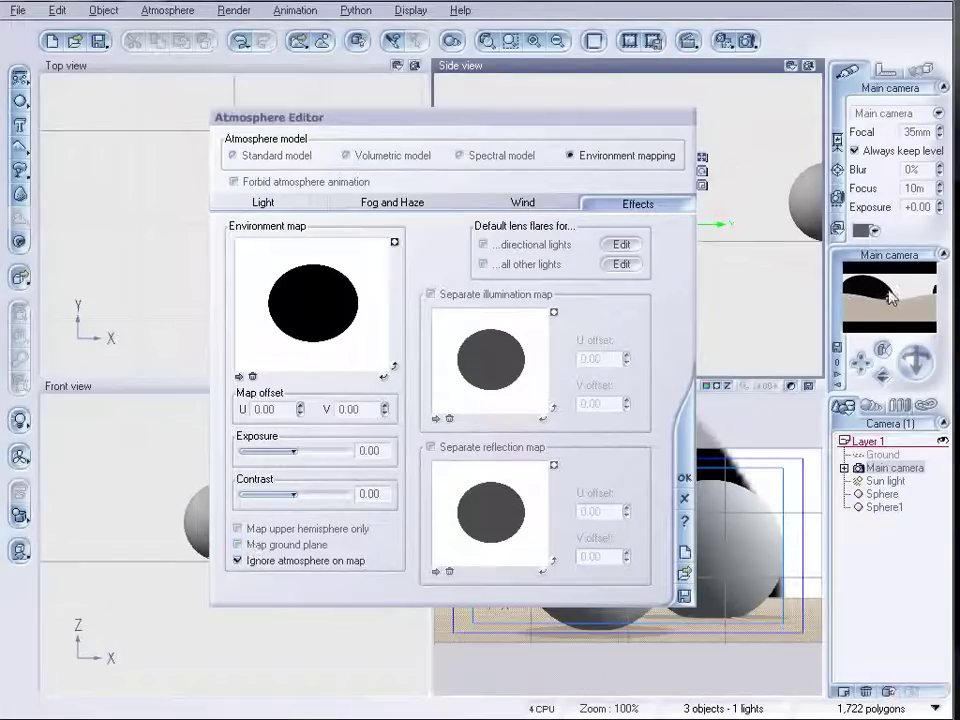
pyautogui.click(748, 40)
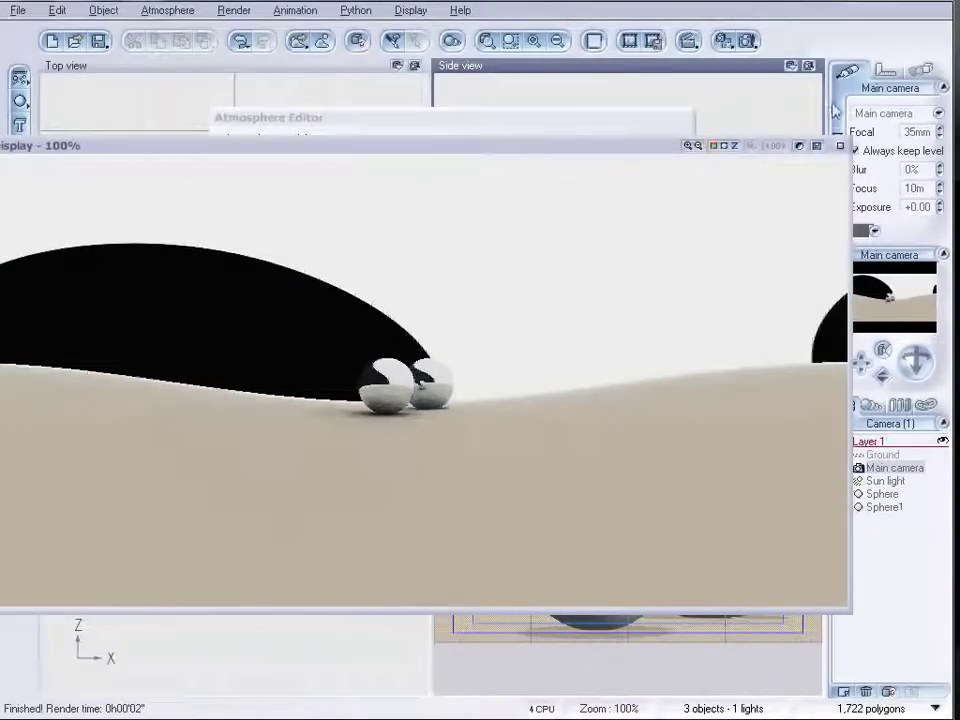
pyautogui.click(840, 146)
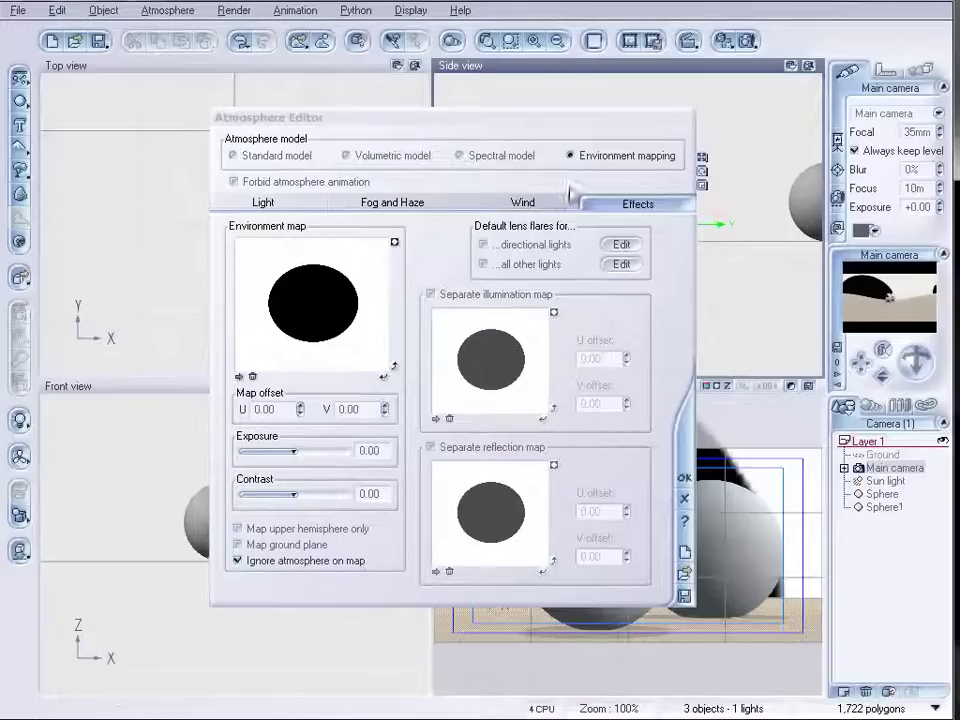
# - Disable spherical render while keeping the panoramic view, and render the scene again
pyautogui.click(747, 40)
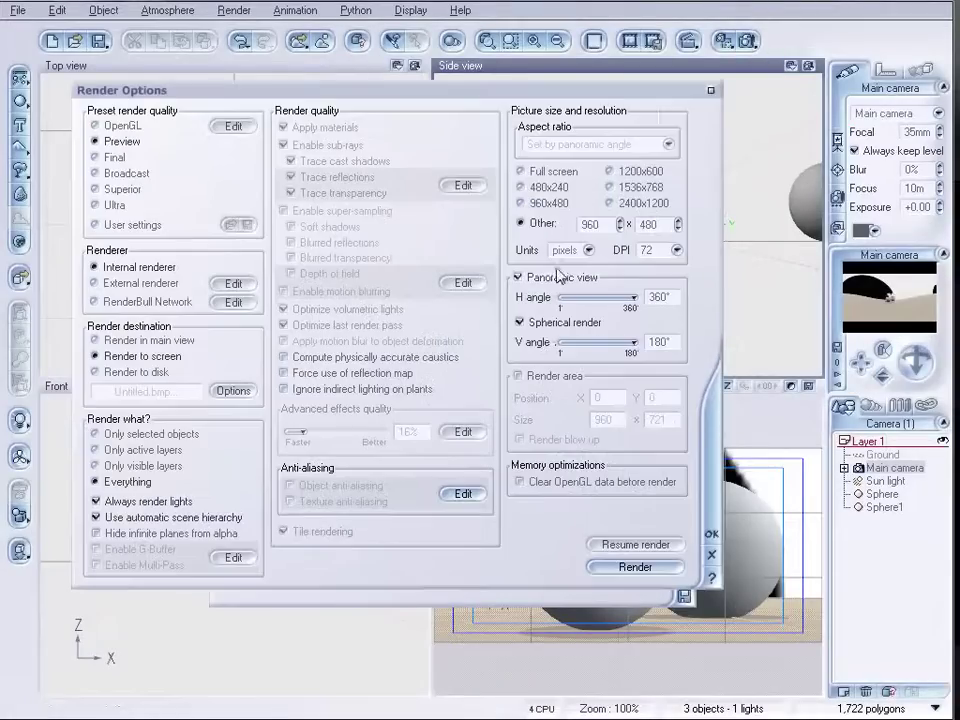
pyautogui.click(543, 324)
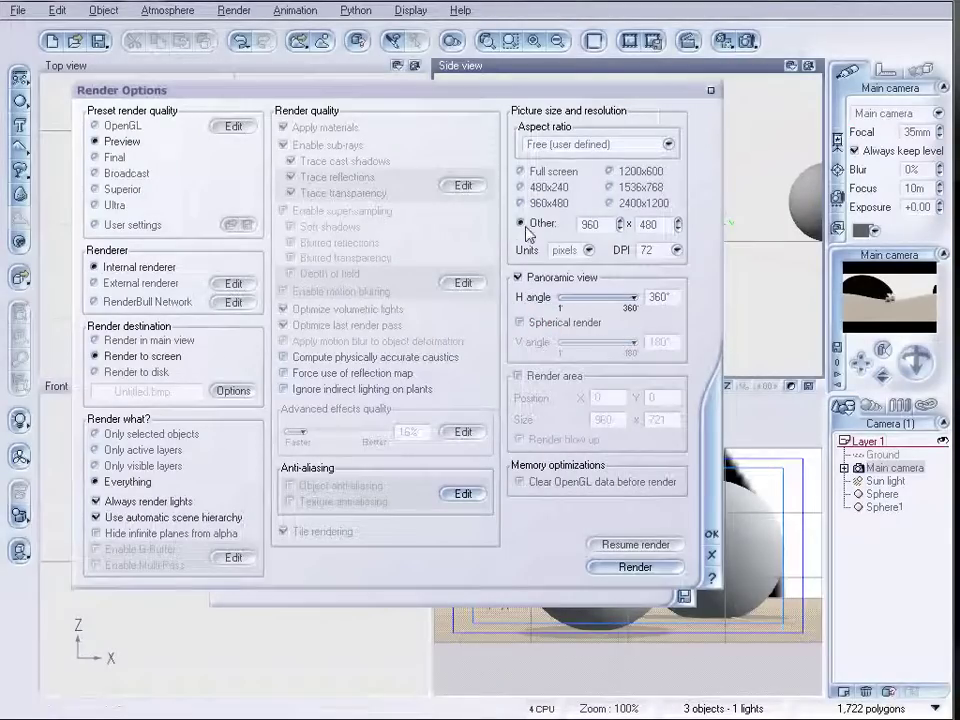
pyautogui.click(711, 535)
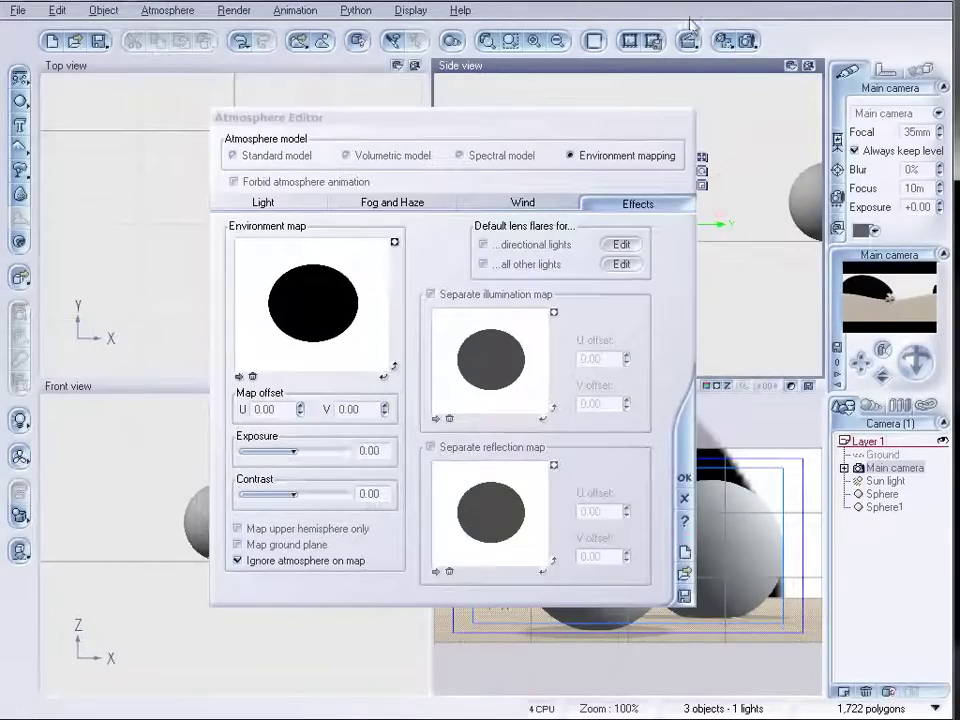
pyautogui.click(746, 36)
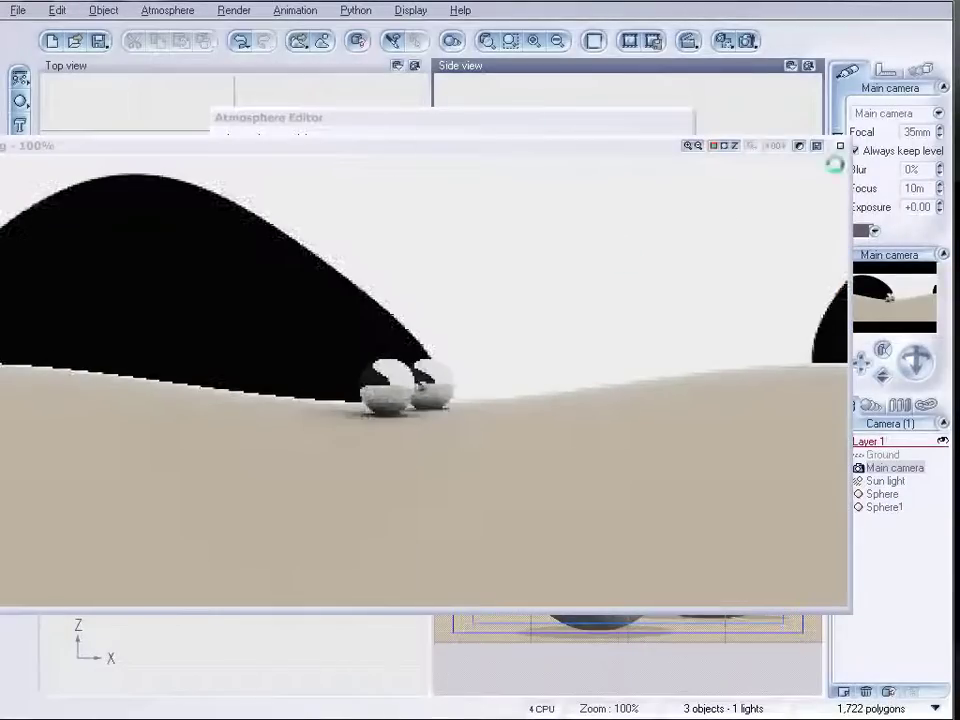
# - Close the render display and try mapping the environment map to the upper hemisphere only, turning the option back off
pyautogui.click(841, 147)
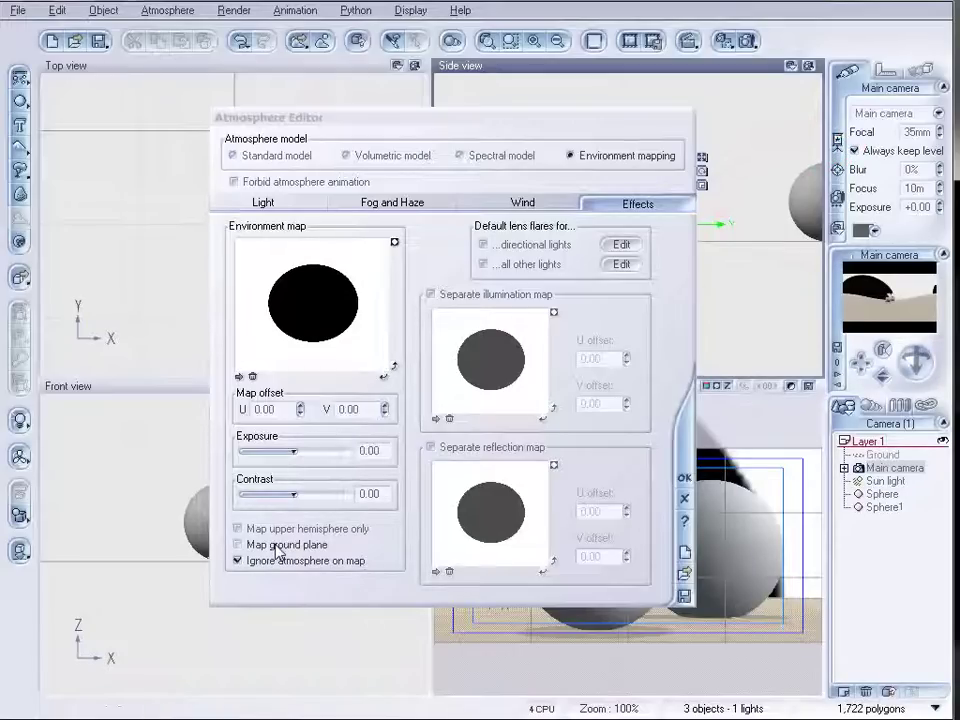
pyautogui.click(324, 528)
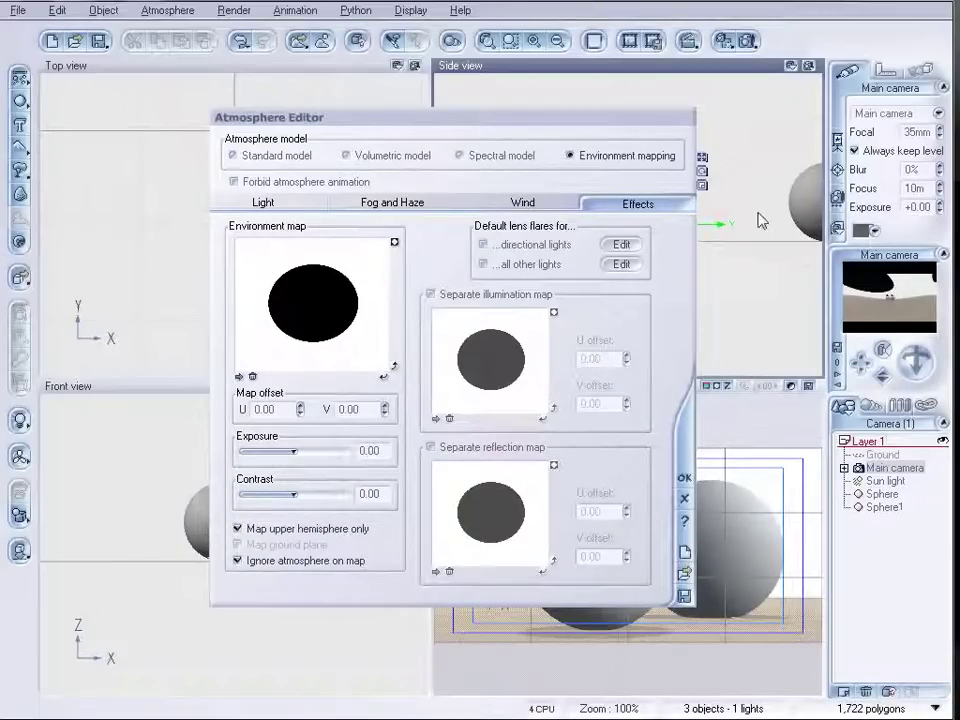
pyautogui.click(238, 528)
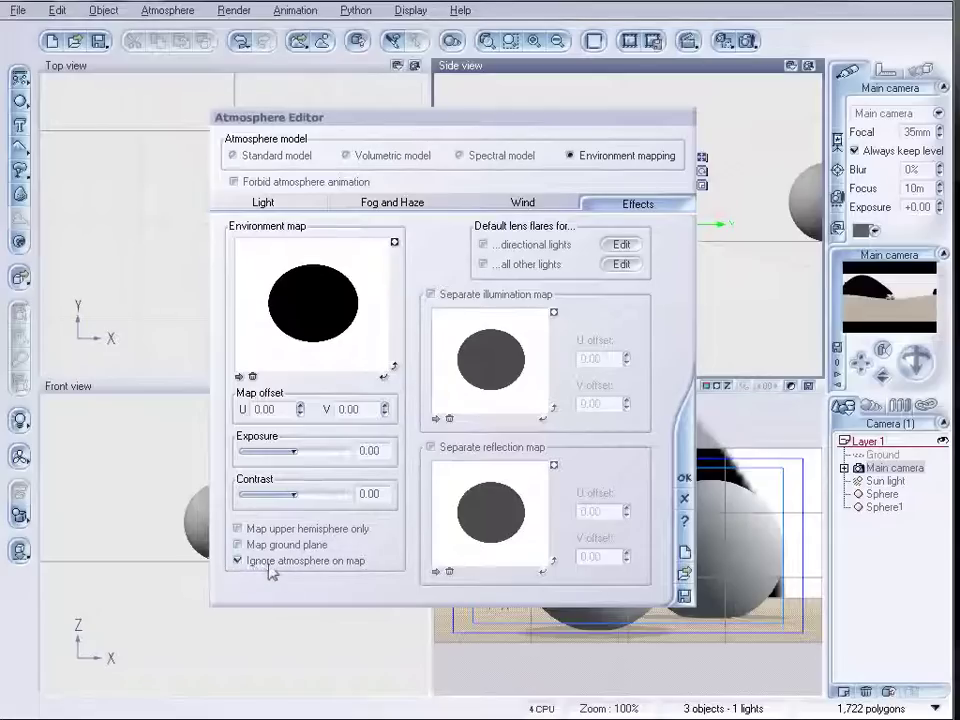
# - Try the environment map with the atmosphere not ignored, check the fog and haze settings, and restore ignoring the atmosphere on the map
pyautogui.click(338, 566)
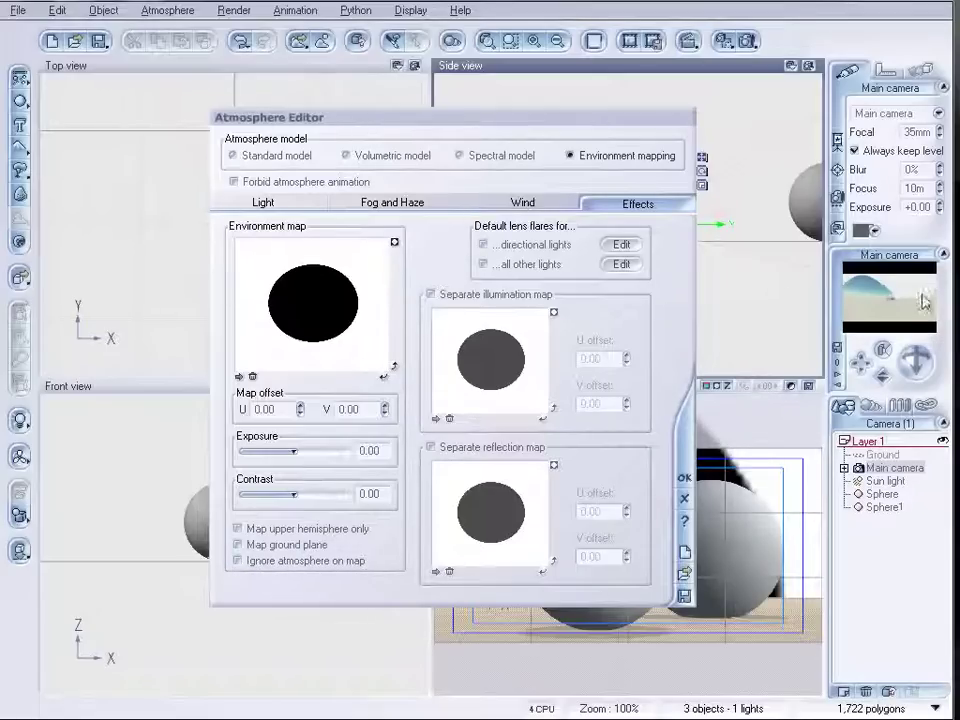
pyautogui.click(400, 203)
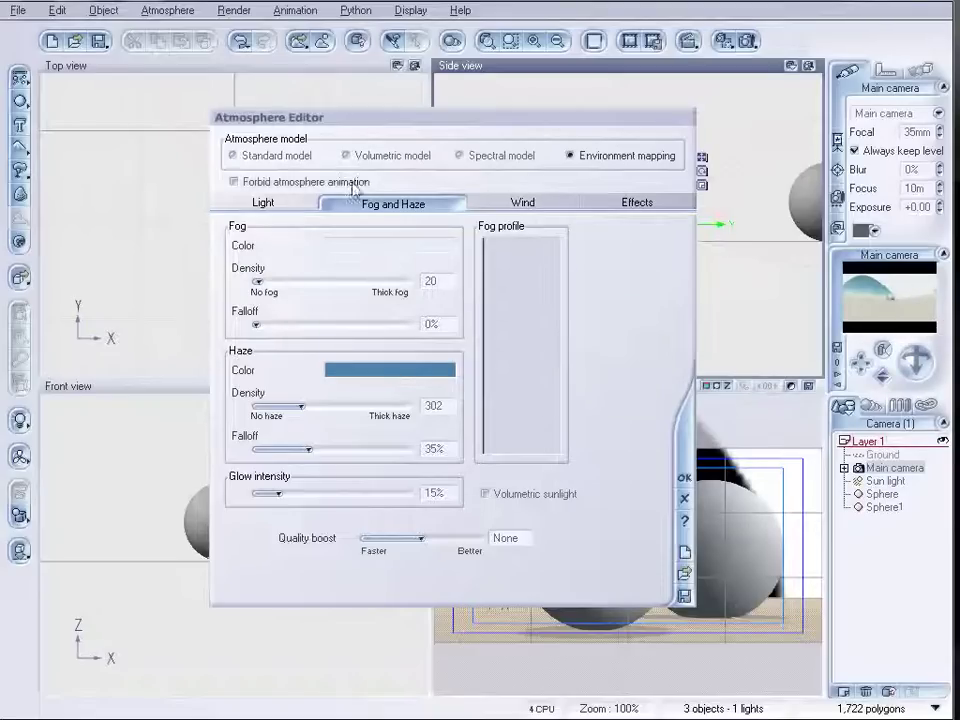
pyautogui.click(662, 205)
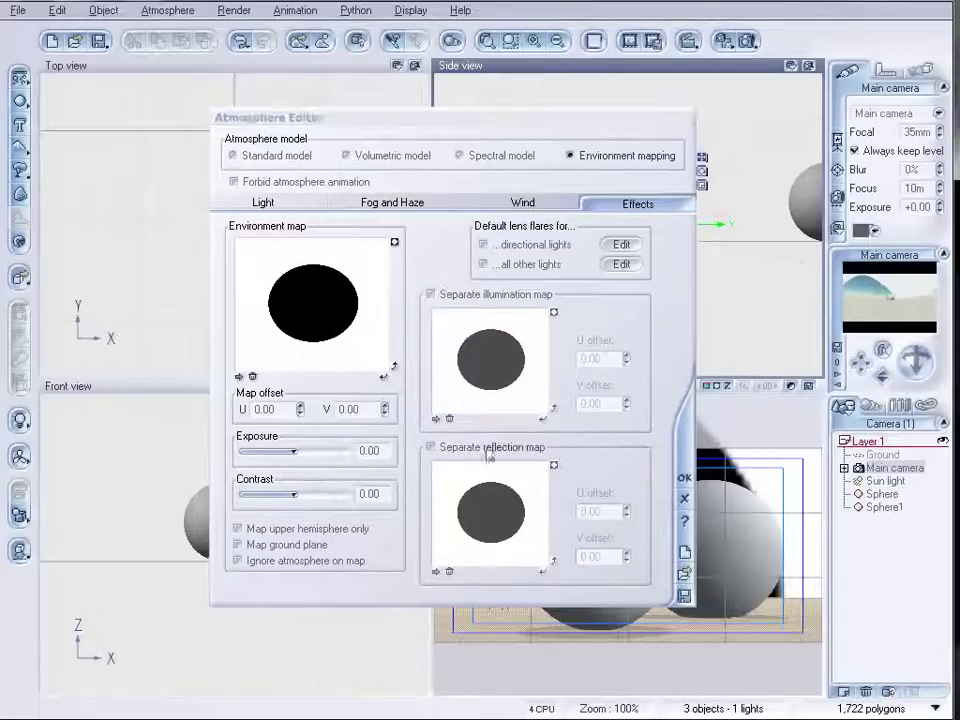
pyautogui.click(240, 563)
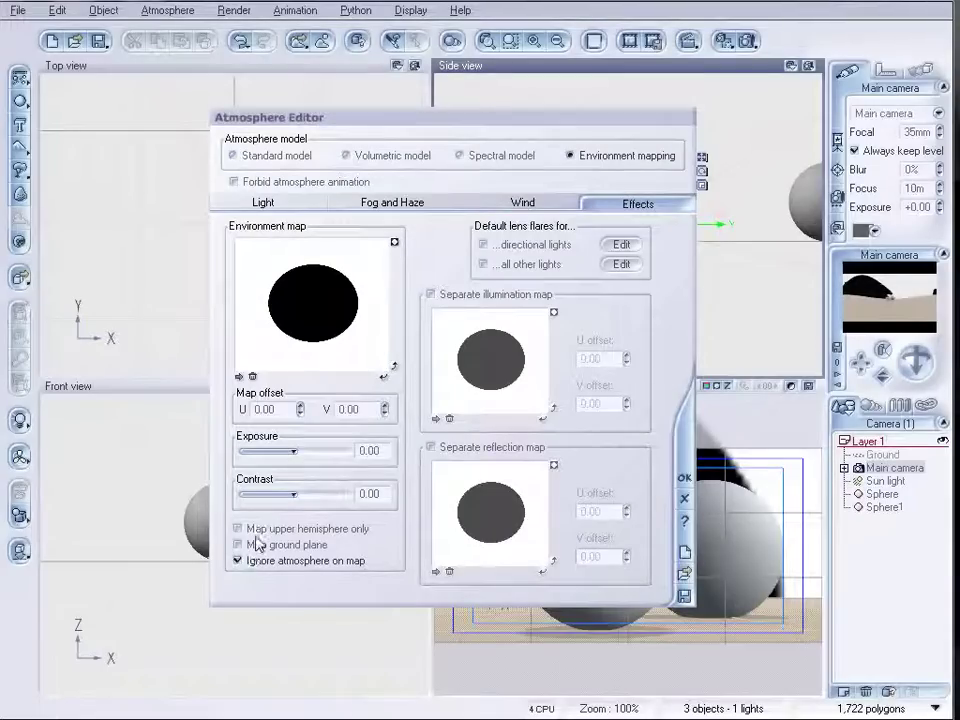
# - Render the panorama to the screen again and close the render display
pyautogui.click(748, 40)
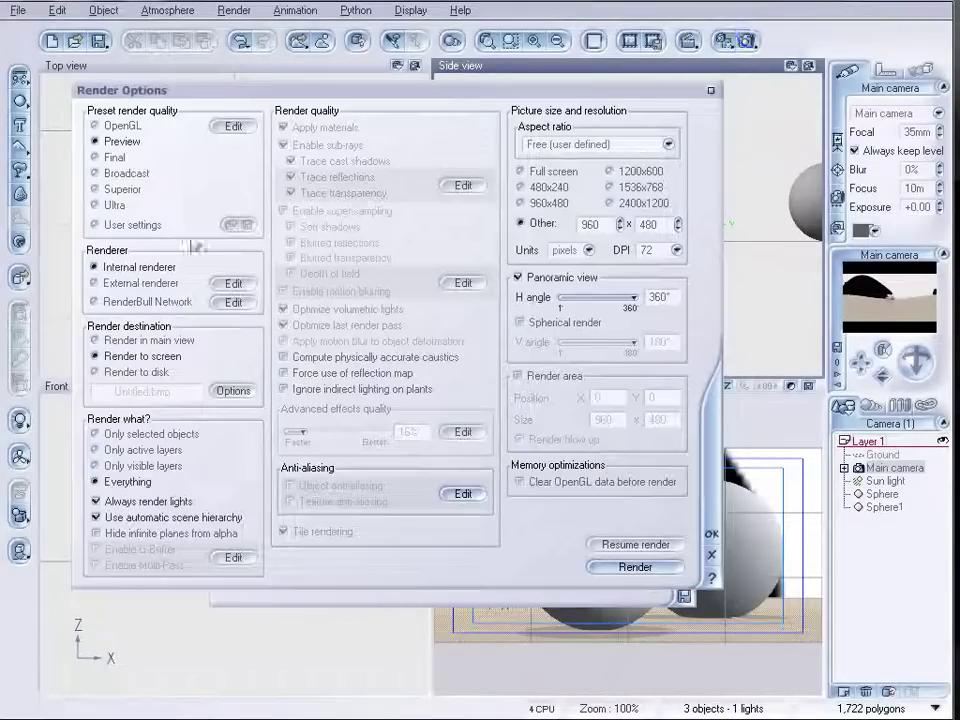
pyautogui.click(636, 567)
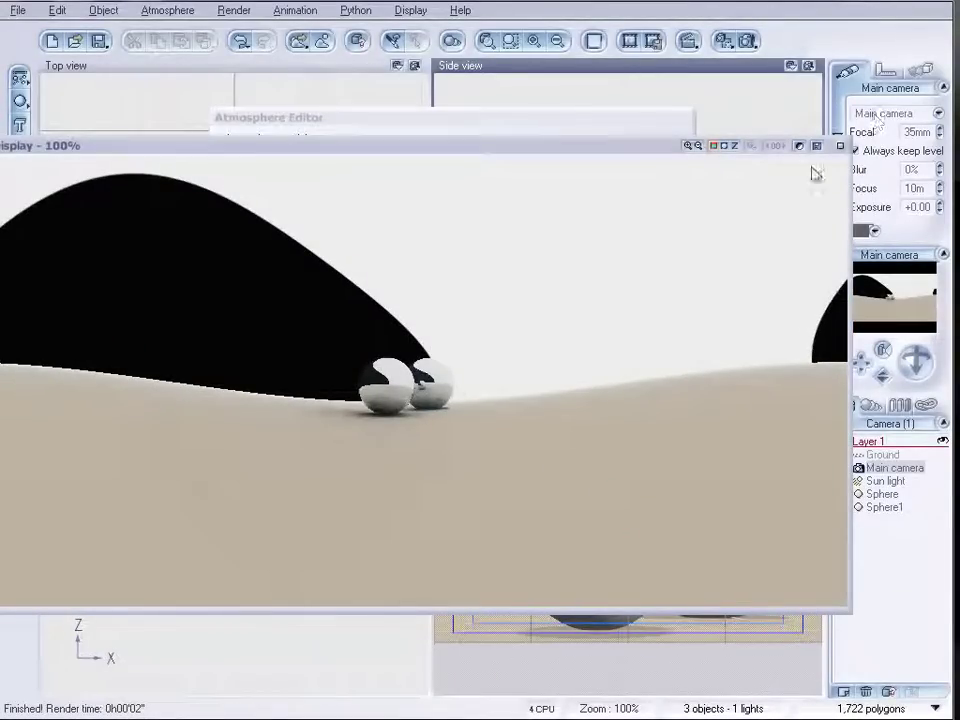
pyautogui.click(840, 147)
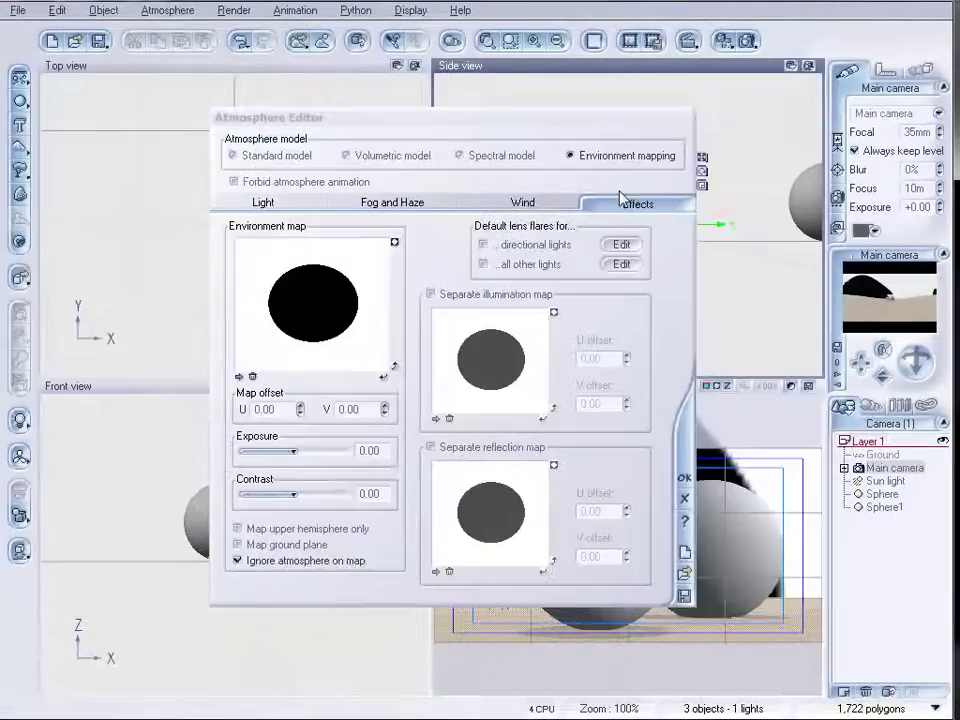
# - Adjust the environment map offset, ending at U 0.43 and V 0.52
pyautogui.click(385, 405)
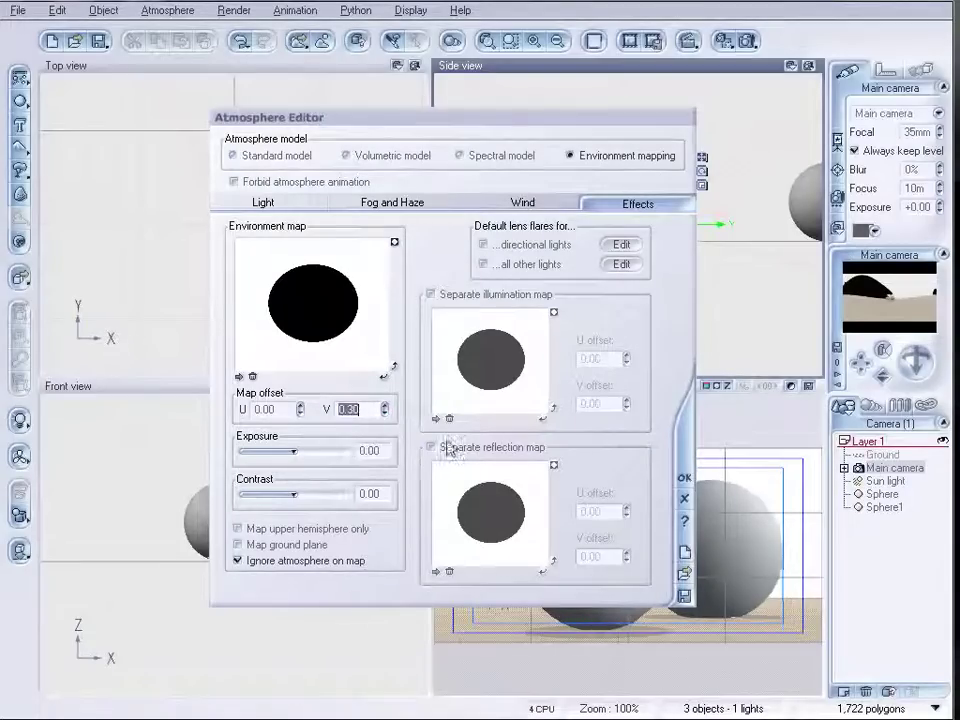
pyautogui.write('0.8')
pyautogui.press('Return')
pyautogui.moveTo(300, 410); pyautogui.dragTo(300, 398)
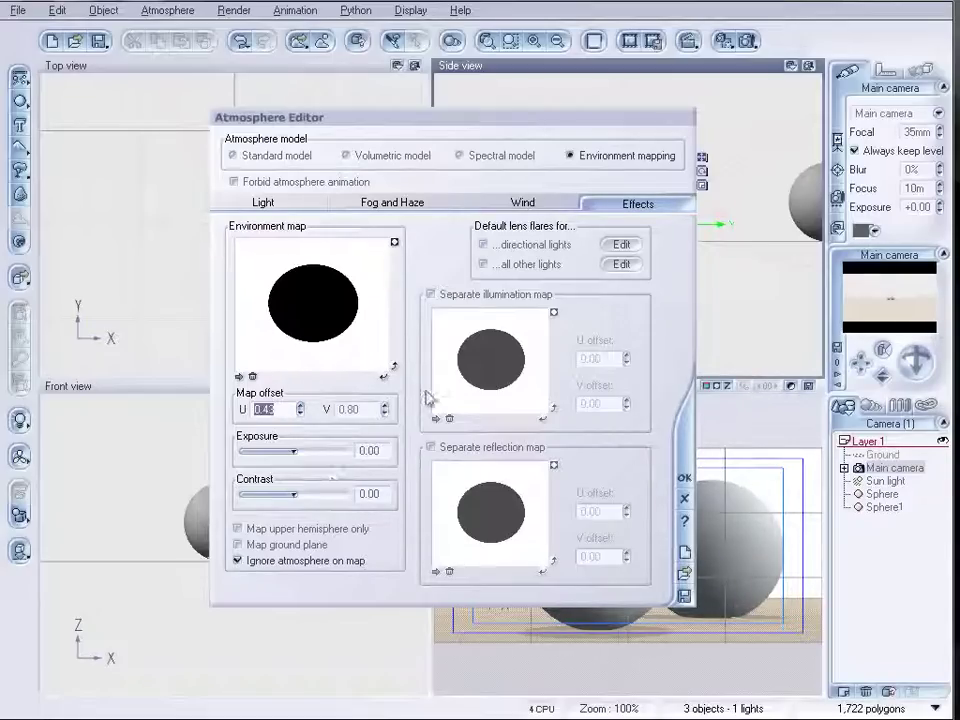
pyautogui.moveTo(383, 409); pyautogui.dragTo(386, 425)
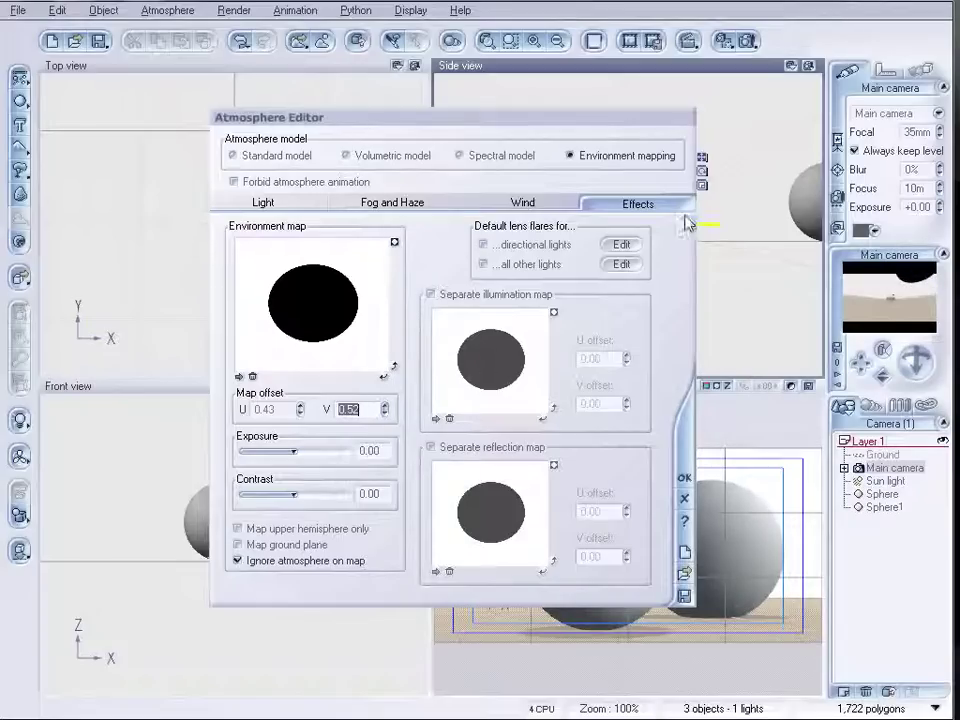
# - Set the render picture size to 480x240 and accept the render options
pyautogui.click(722, 40)
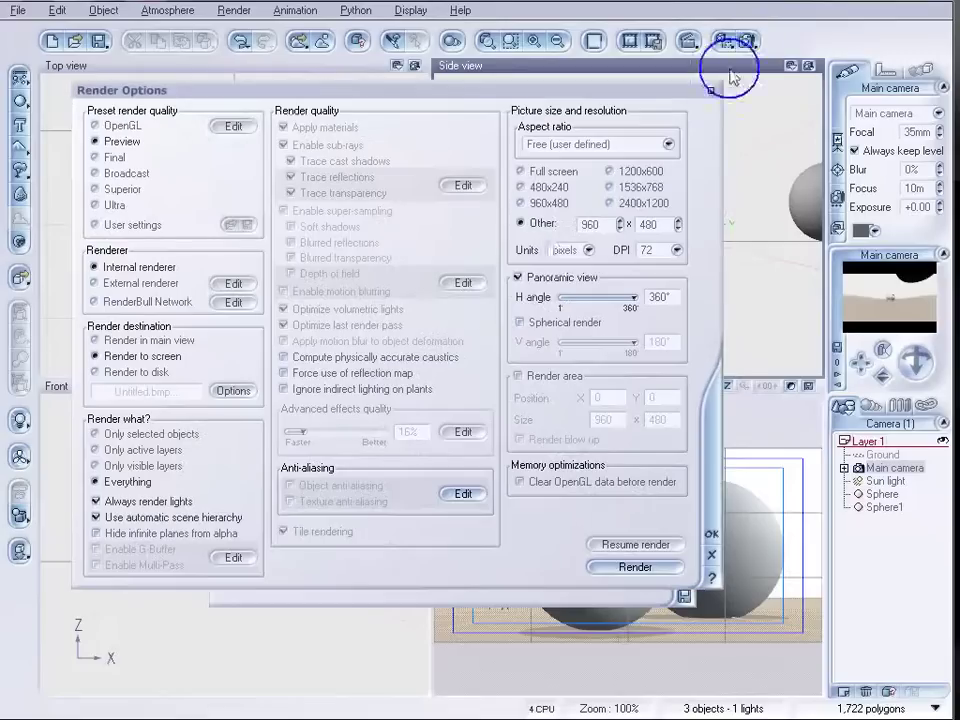
pyautogui.click(540, 187)
pyautogui.click(711, 533)
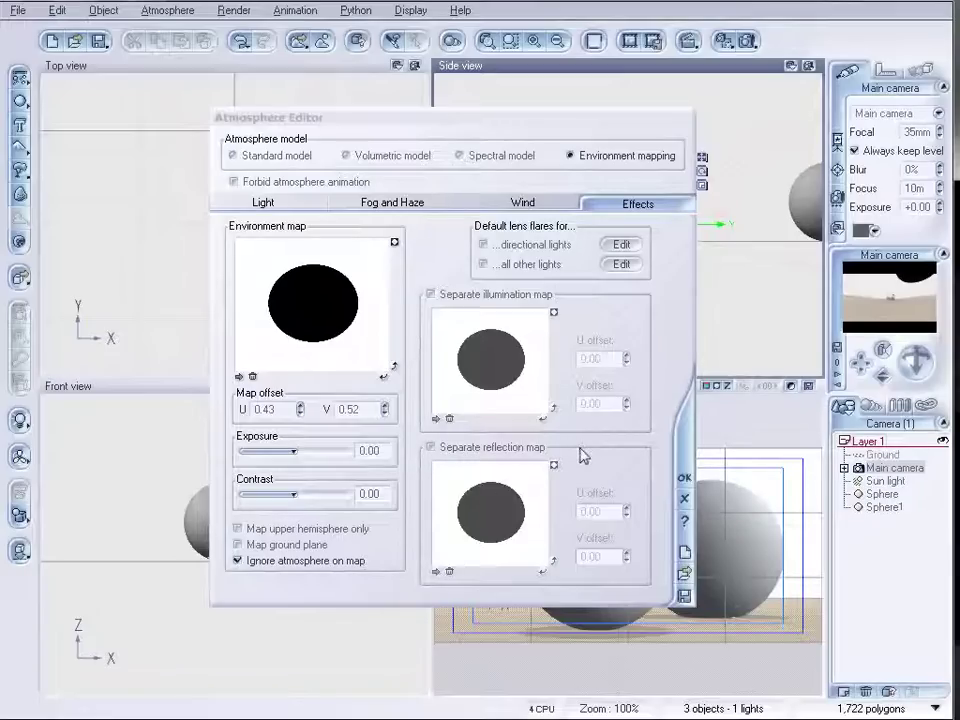
# - Enable a separate illumination map and load blkdotM.jpg from the HDRI folder for it
pyautogui.click(440, 298)
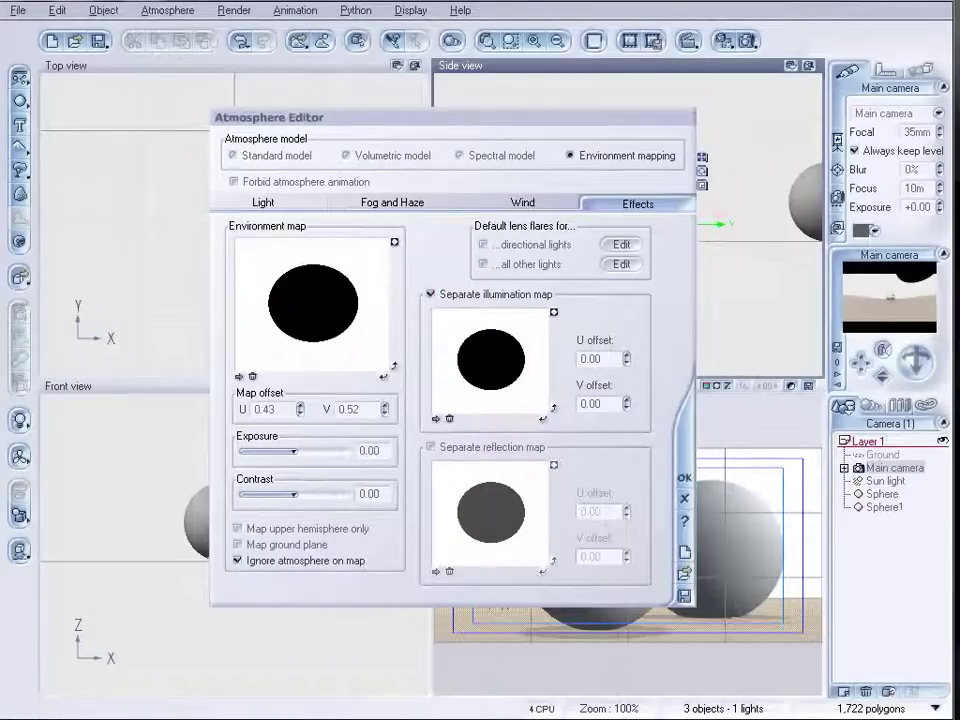
pyautogui.doubleClick(312, 303)
pyautogui.click(456, 174)
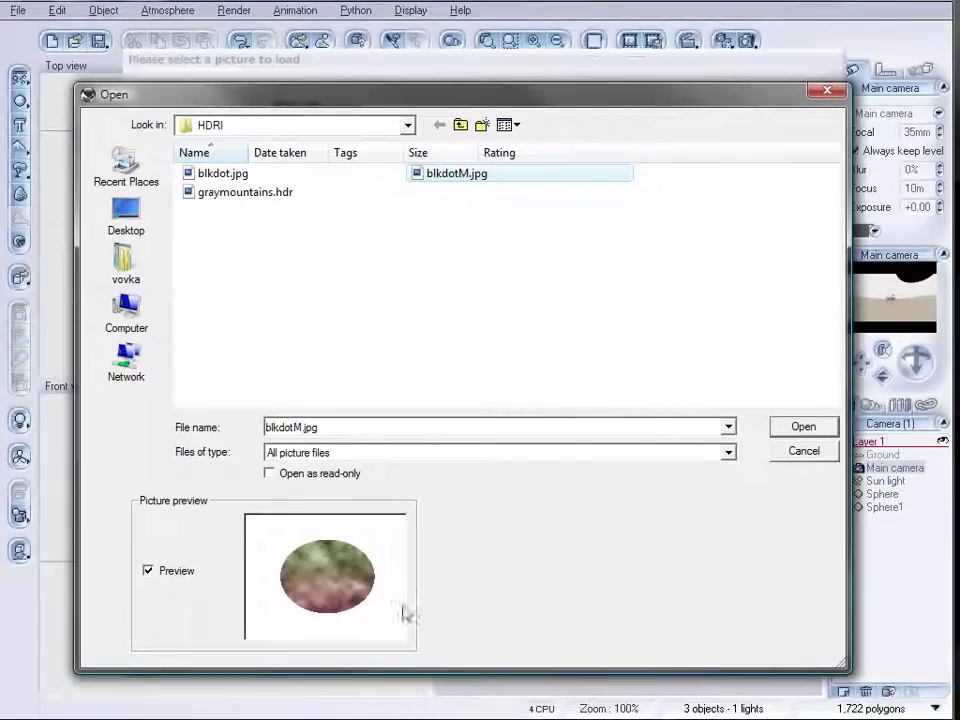
pyautogui.click(803, 427)
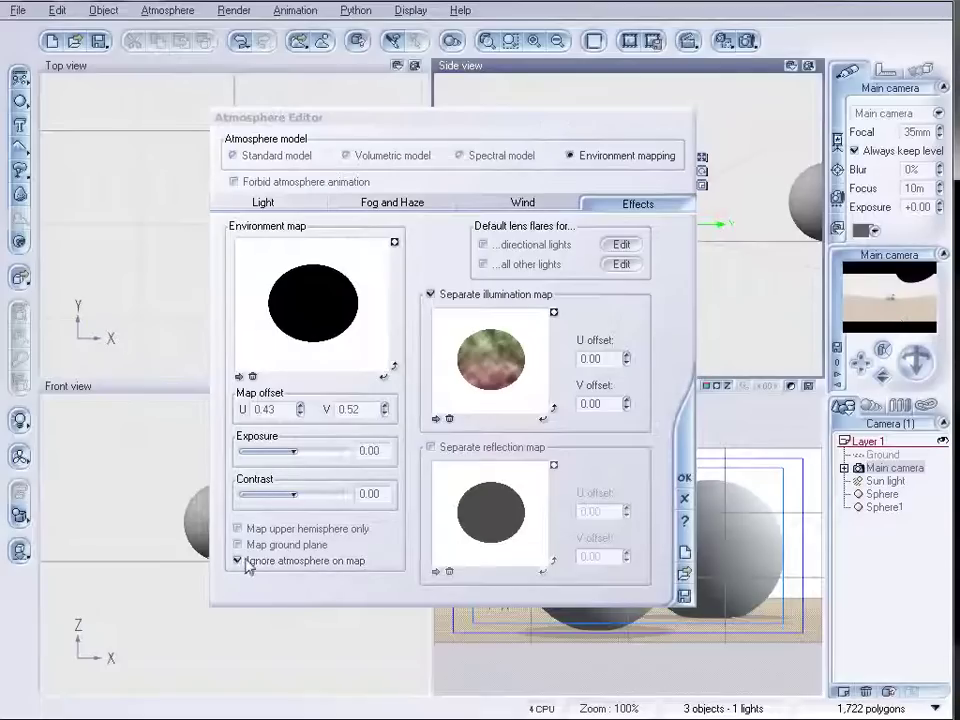
# - Try ground plane mapping on the environment map, switch it back off and refresh the main camera preview
pyautogui.click(296, 544)
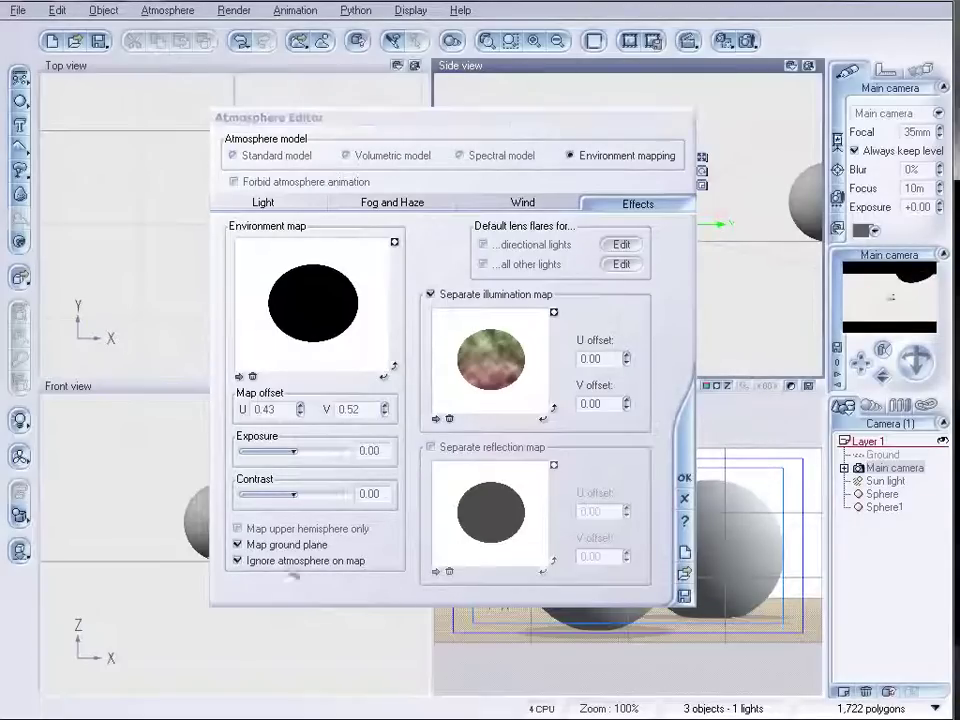
pyautogui.click(238, 544)
pyautogui.click(874, 287)
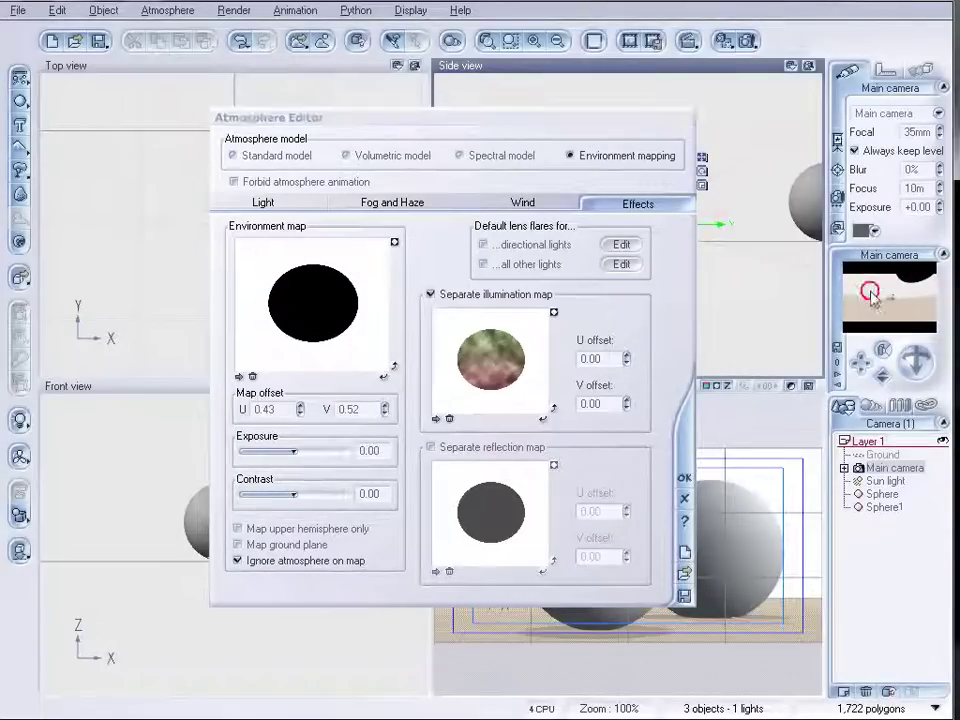
# - Set the render quality preset to Broadcast, render the panorama and close the render display
pyautogui.click(568, 36)
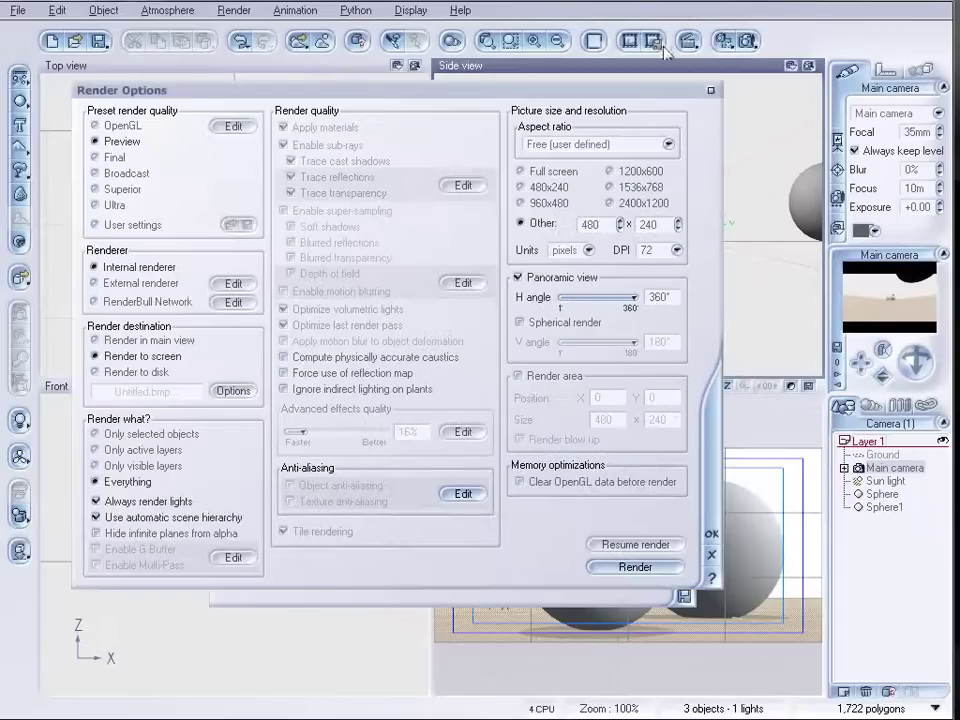
pyautogui.click(93, 172)
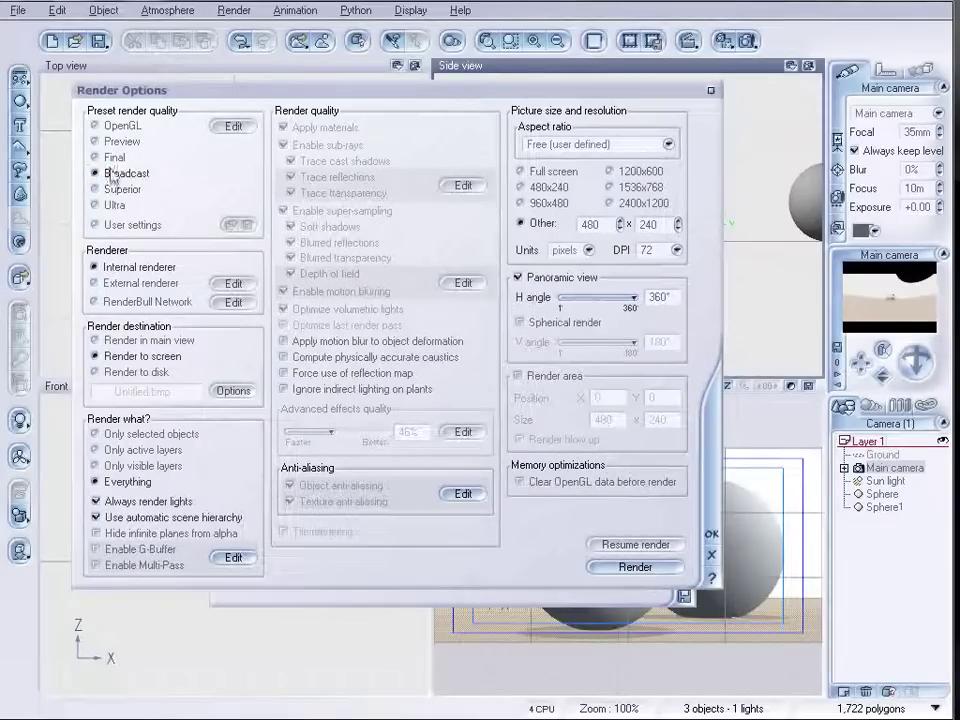
pyautogui.click(711, 533)
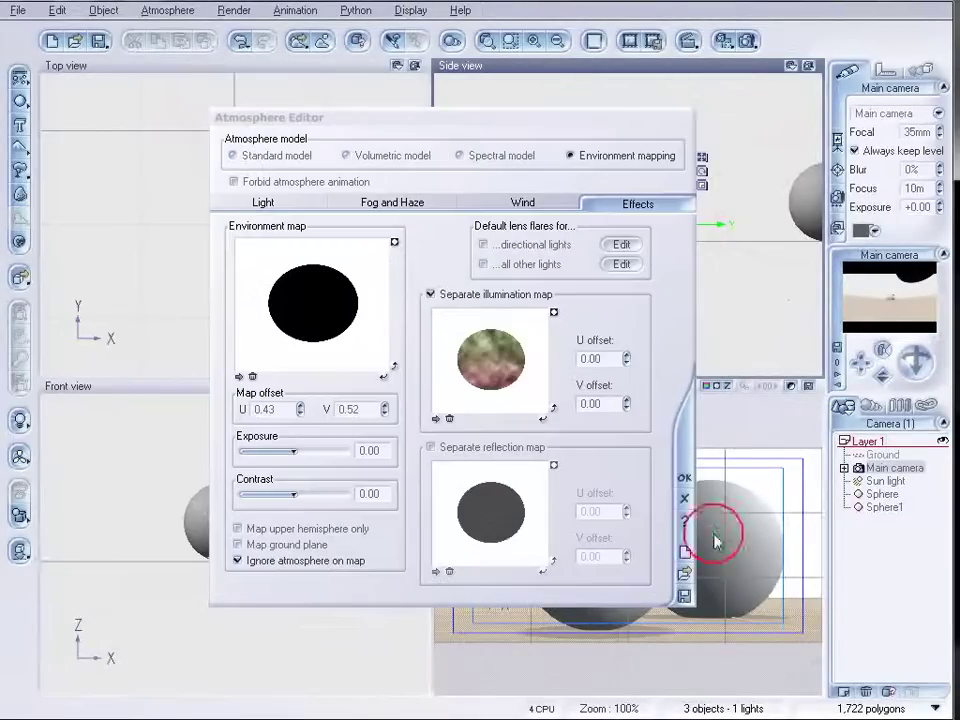
pyautogui.click(752, 40)
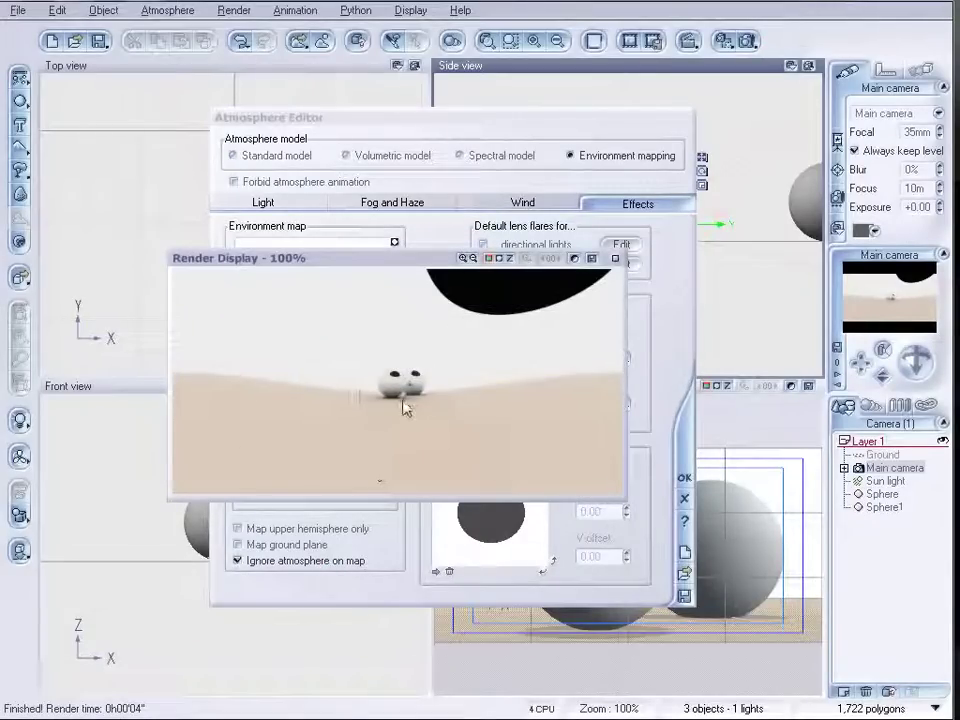
pyautogui.click(615, 258)
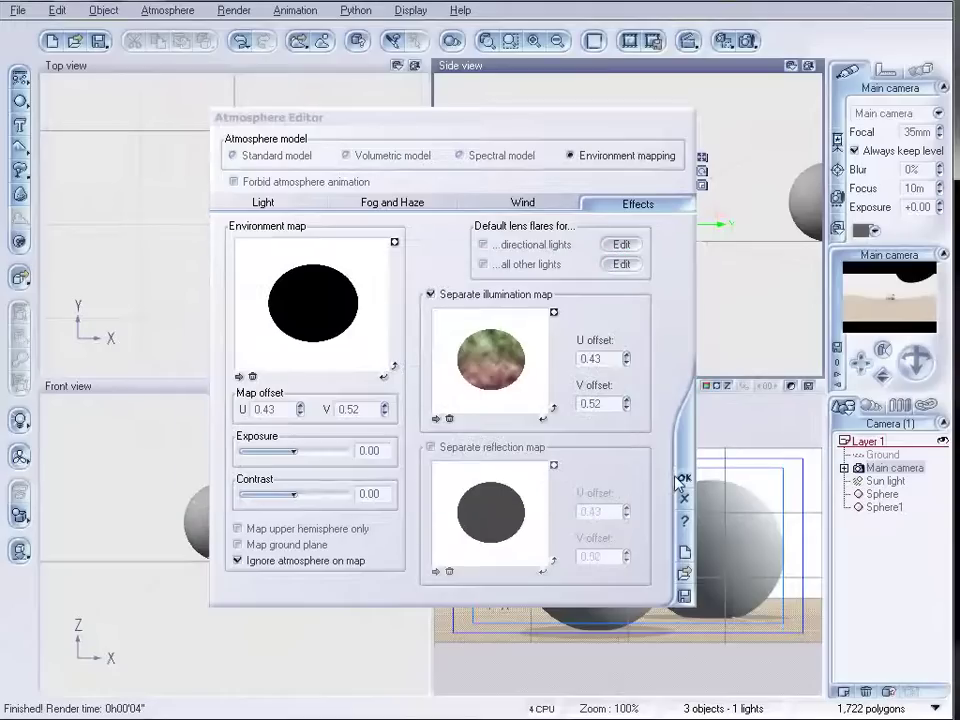
# - Accept the atmosphere settings and move the main camera slightly closer to the spheres and up in the side view
pyautogui.click(682, 479)
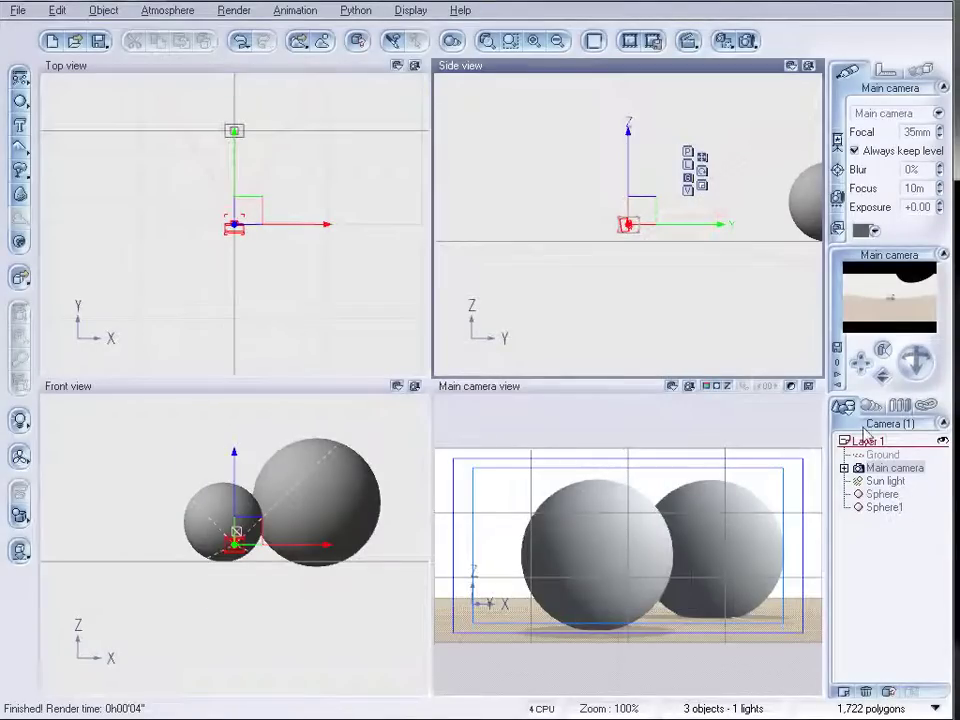
pyautogui.moveTo(675, 227)
pyautogui.mouseDown()
pyautogui.moveTo(703, 207)
pyautogui.moveTo(662, 210)
pyautogui.moveTo(667, 218)
pyautogui.mouseUp()
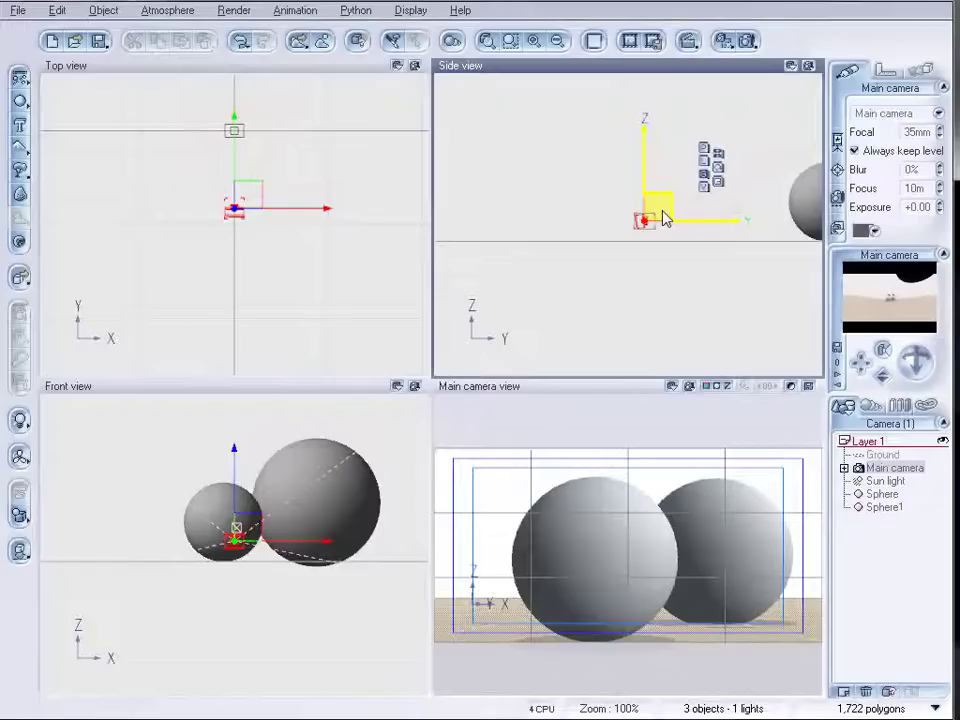
# - Disable the panoramic view, set the picture size to 640x320, render the spheres and close the render display
pyautogui.click(746, 41)
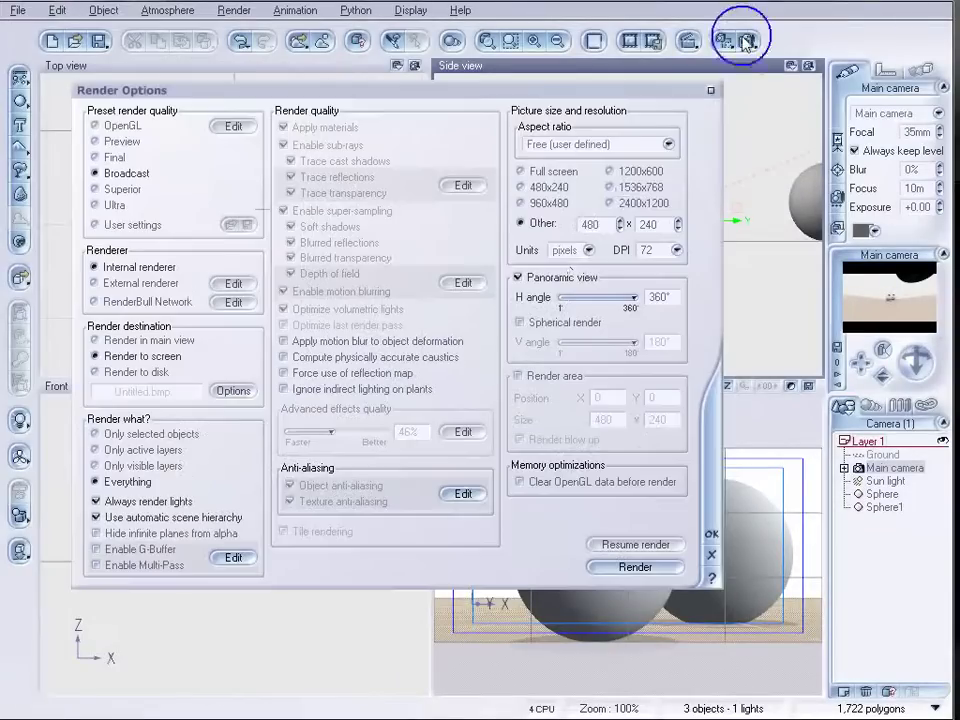
pyautogui.click(532, 277)
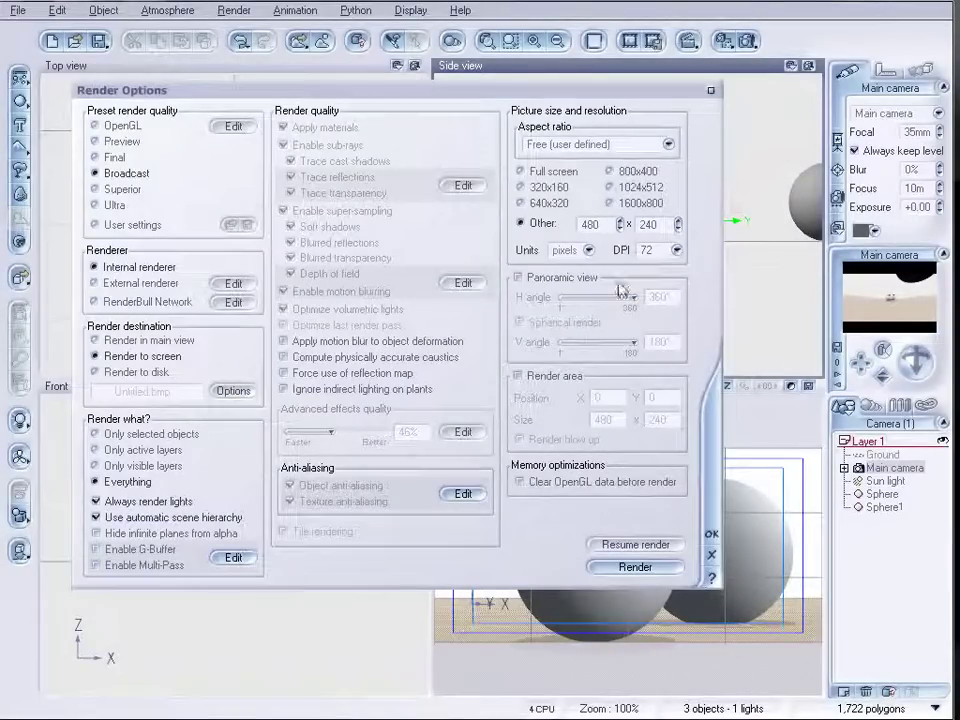
pyautogui.click(545, 203)
pyautogui.click(647, 569)
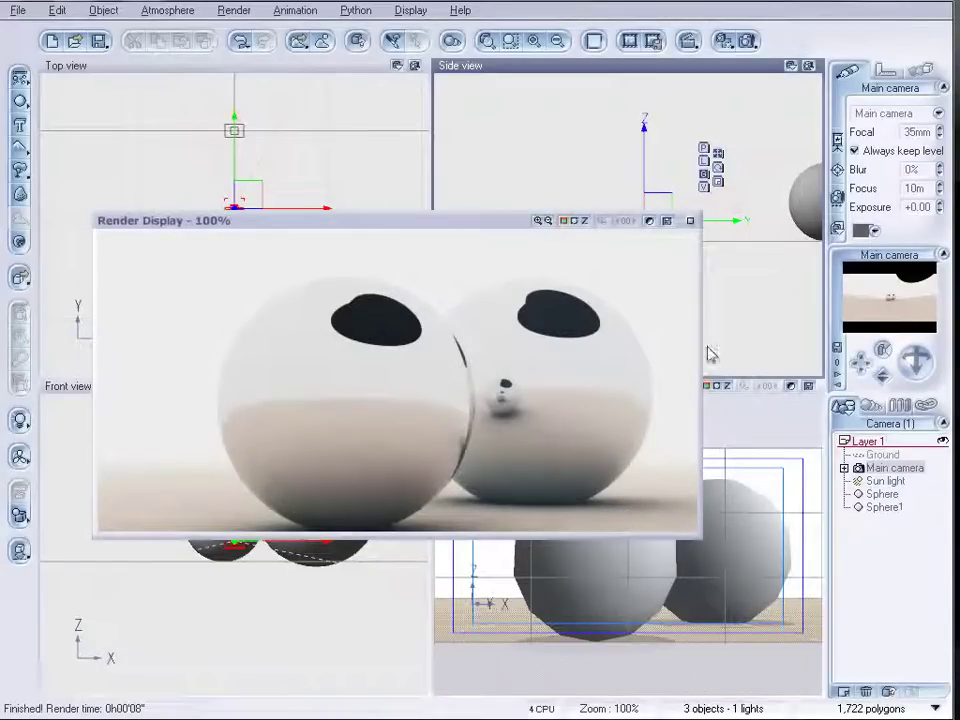
pyautogui.click(692, 219)
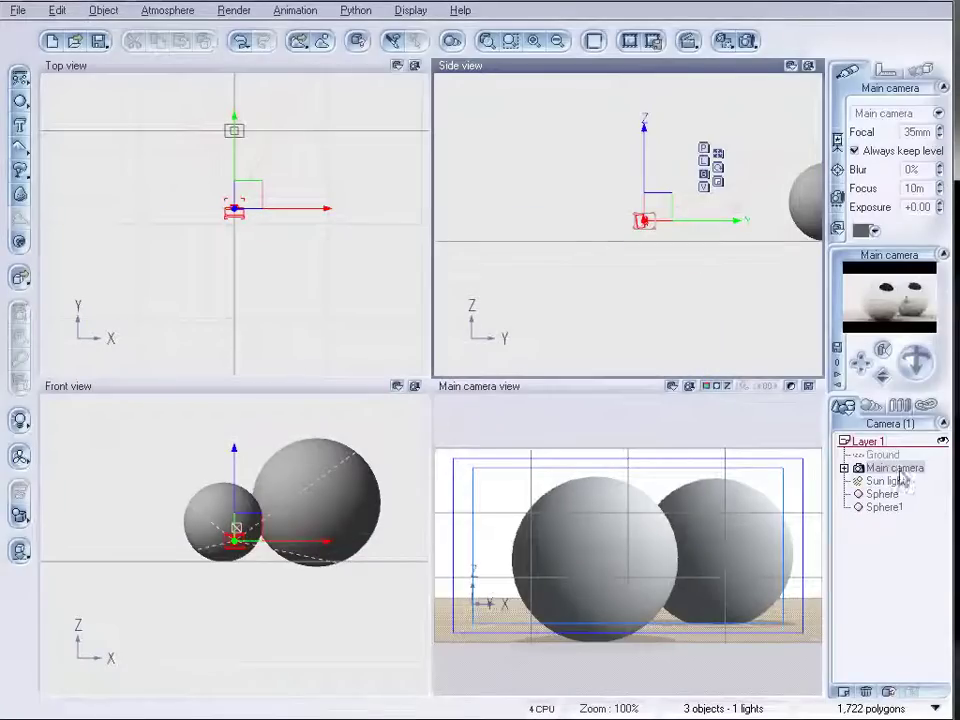
# - Replace the separate illumination map in the Atmosphere Editor with blkdot.jpg
pyautogui.click(167, 10)
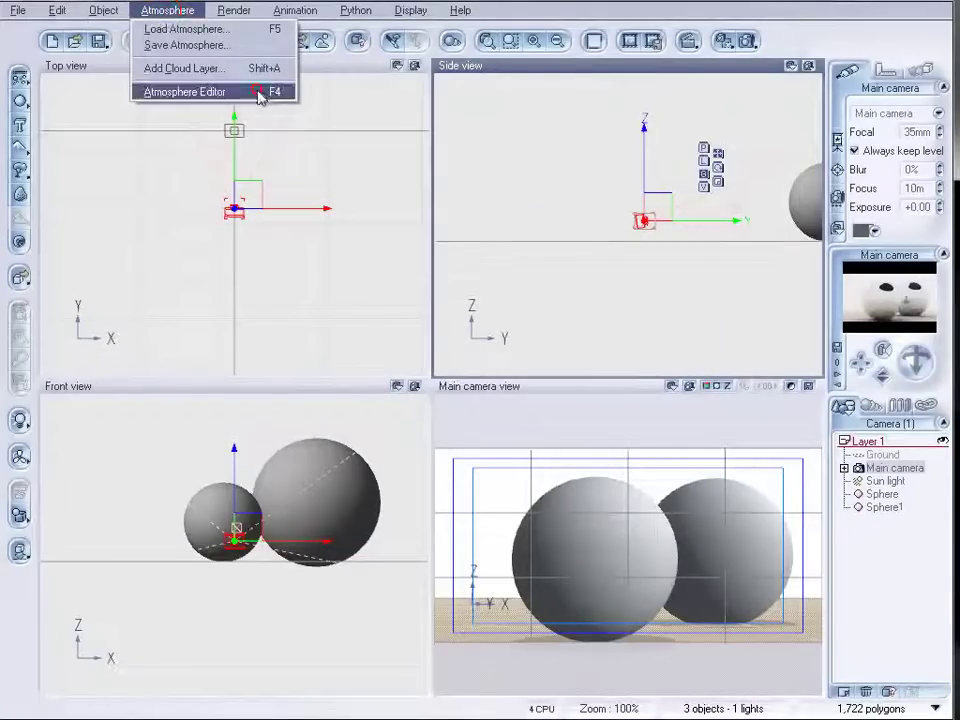
pyautogui.click(200, 90)
pyautogui.click(436, 418)
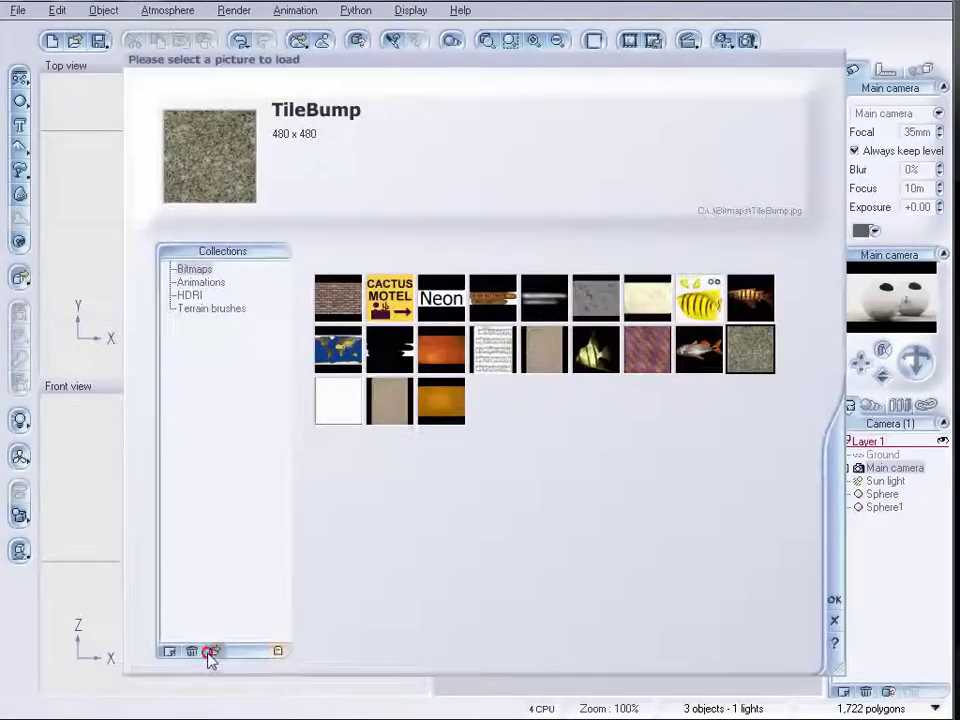
pyautogui.click(212, 650)
pyautogui.click(213, 175)
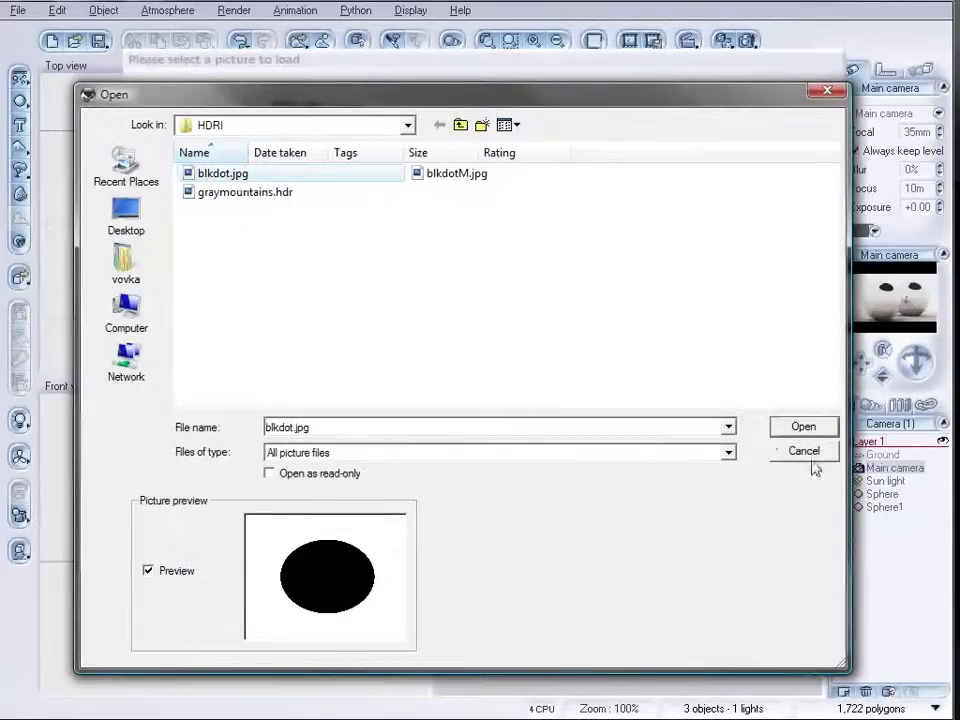
pyautogui.click(772, 426)
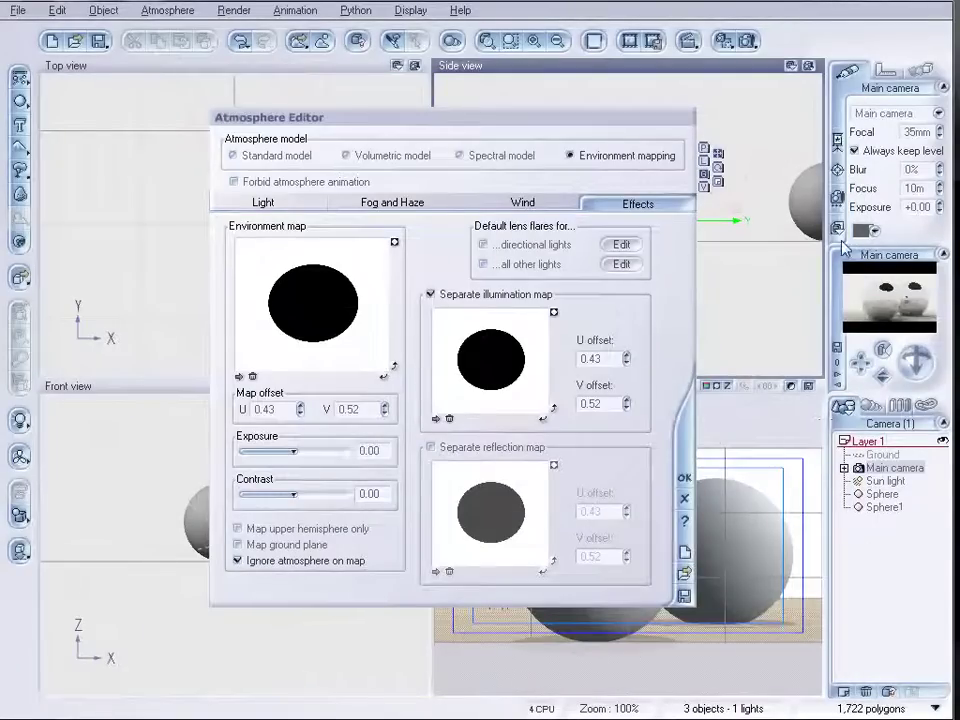
# - Render the spheres with the blkdot.jpg illumination map and close the render display
pyautogui.click(750, 41)
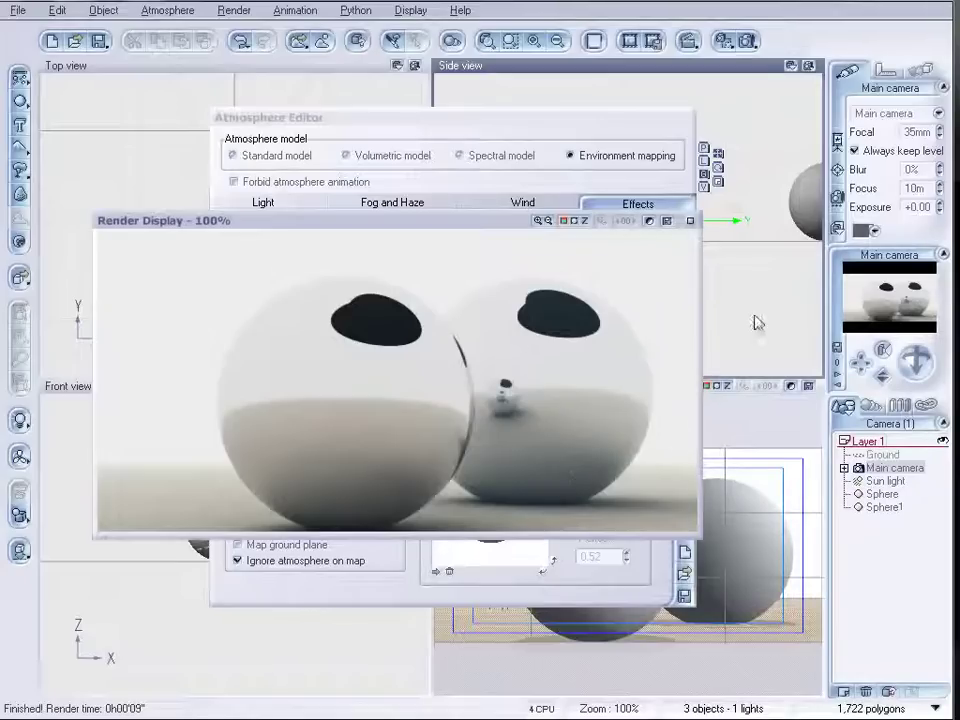
pyautogui.click(689, 221)
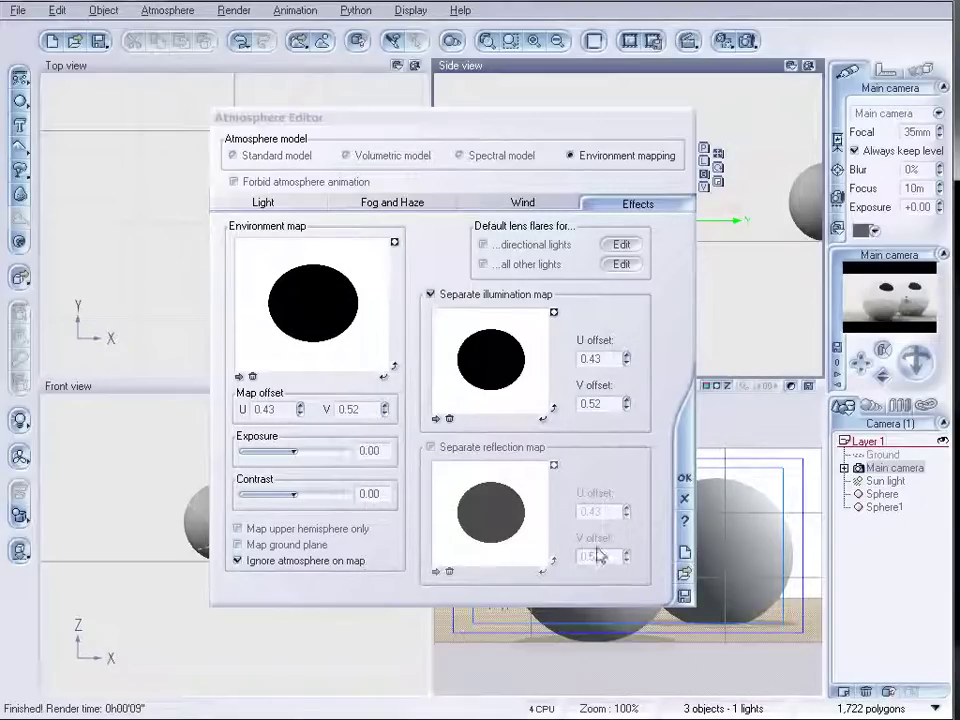
# - Enable the separate reflection map, load graymountains.hdr into it, and render the spheres, closing the render display
pyautogui.click(430, 447)
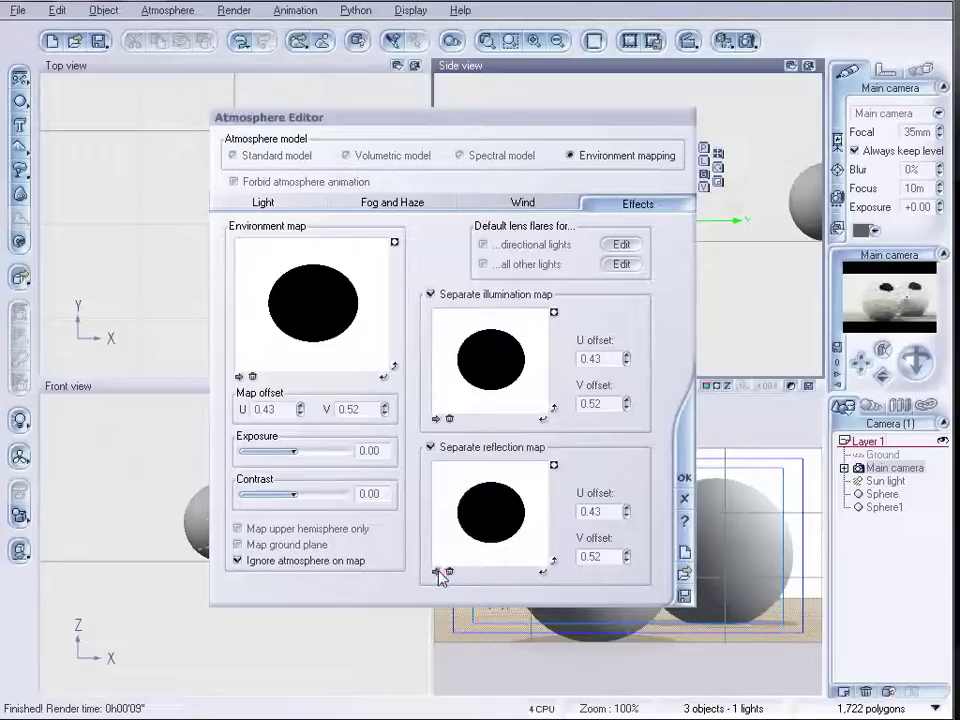
pyautogui.click(437, 571)
pyautogui.click(216, 651)
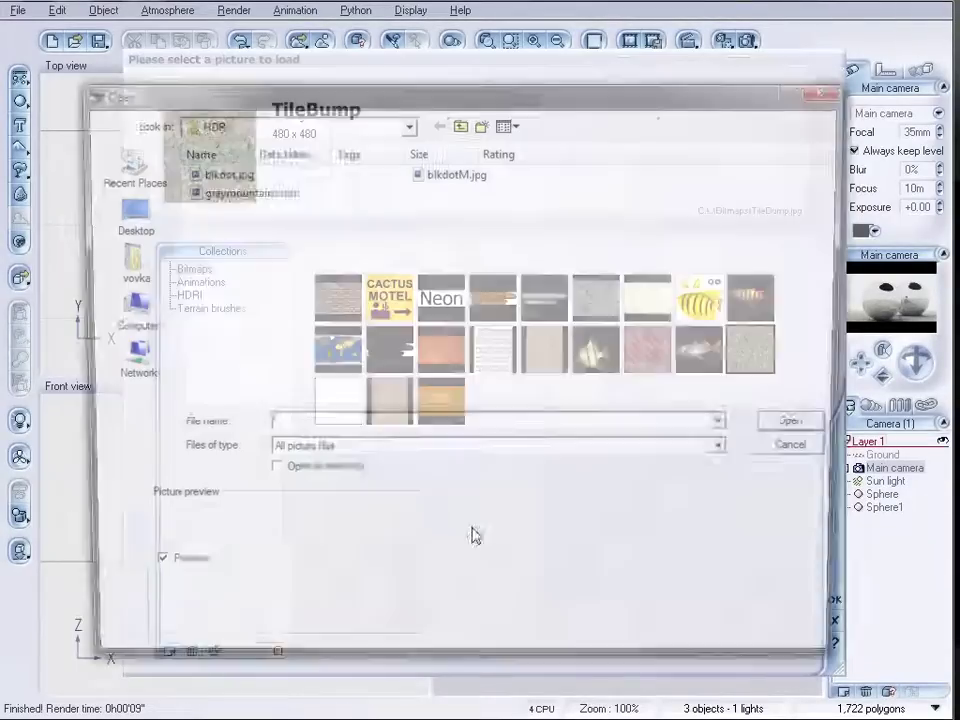
pyautogui.click(230, 192)
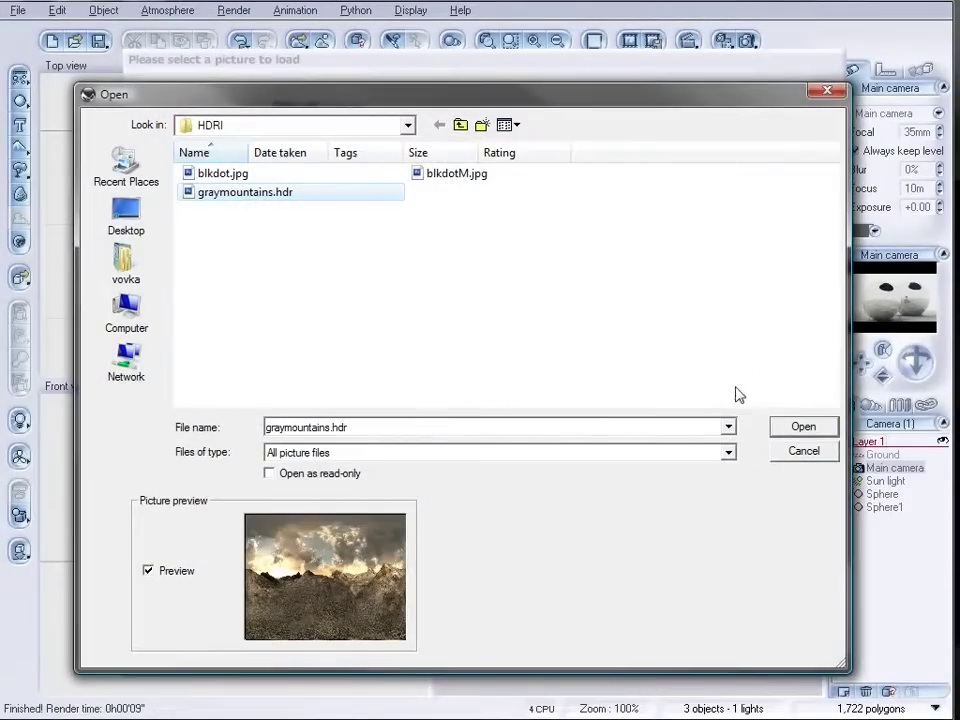
pyautogui.click(779, 426)
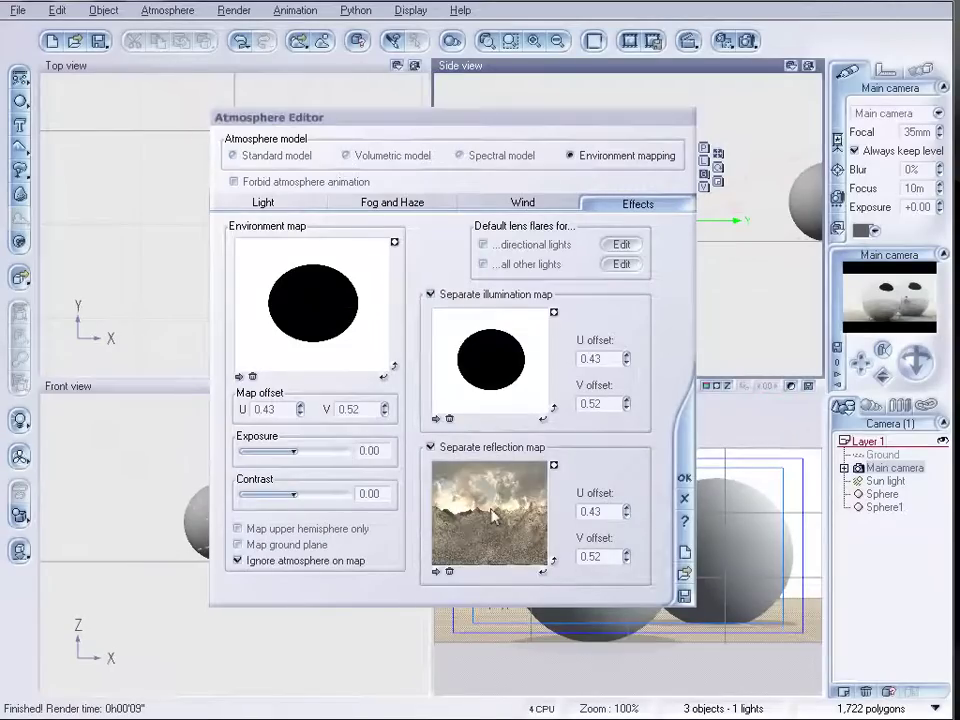
pyautogui.click(748, 41)
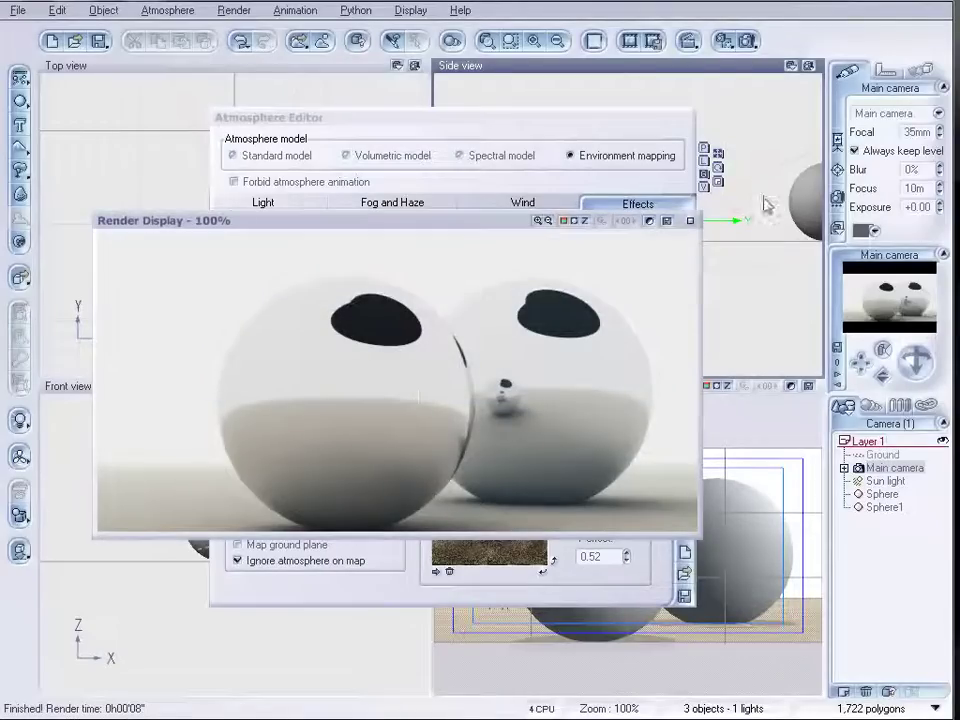
pyautogui.click(689, 221)
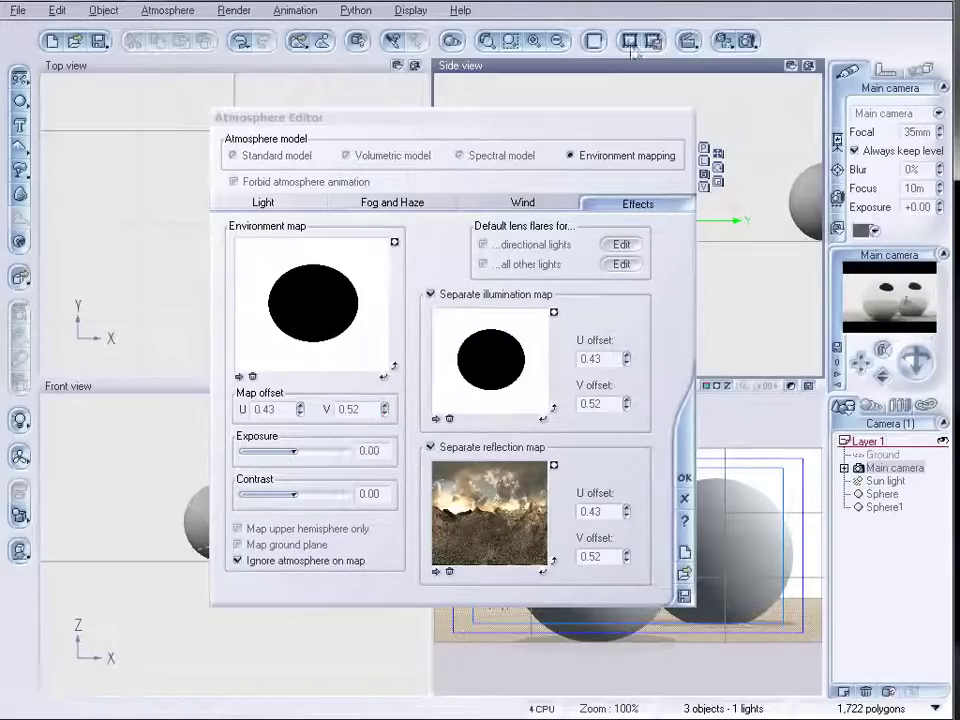
# - Enable forced use of the reflection map in the render options, render the spheres and close the render display
pyautogui.click(748, 41)
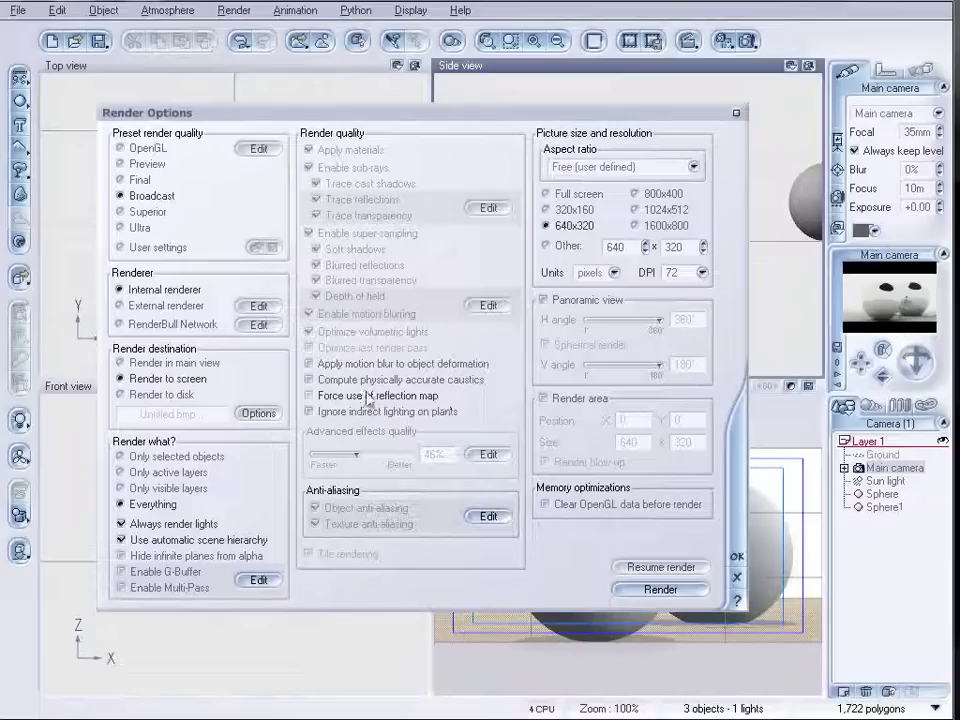
pyautogui.click(310, 397)
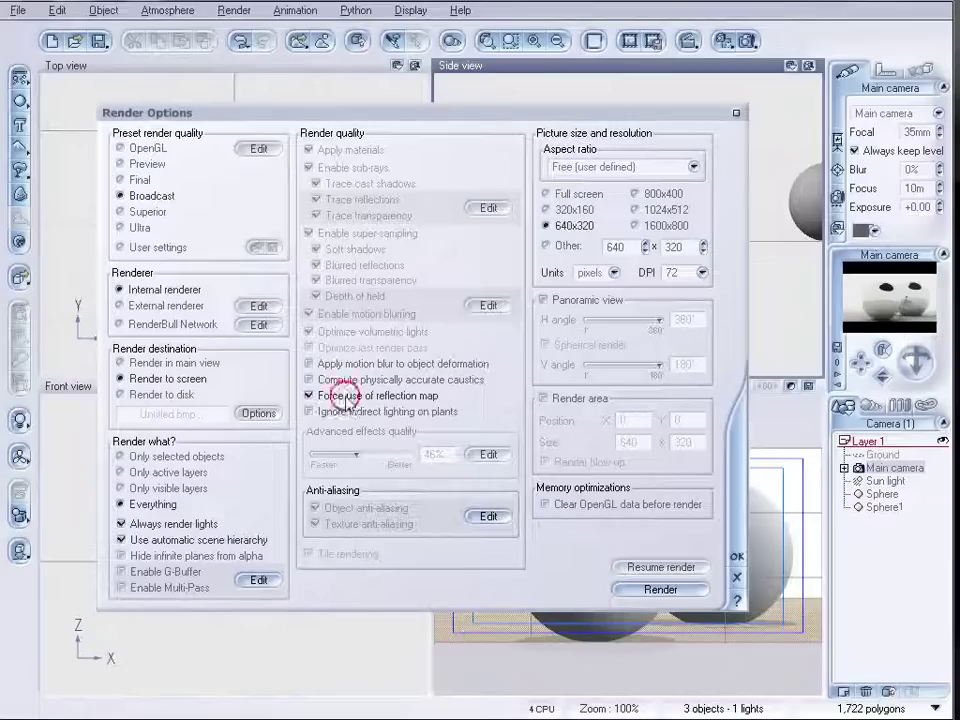
pyautogui.click(735, 560)
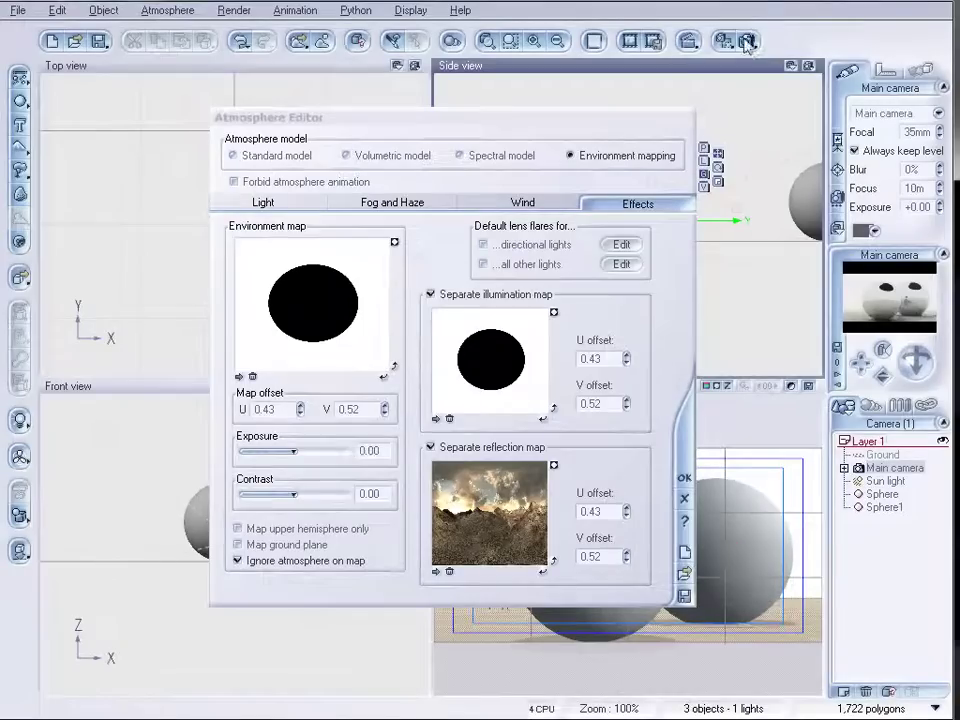
pyautogui.hotkey('ctrl', 'r')
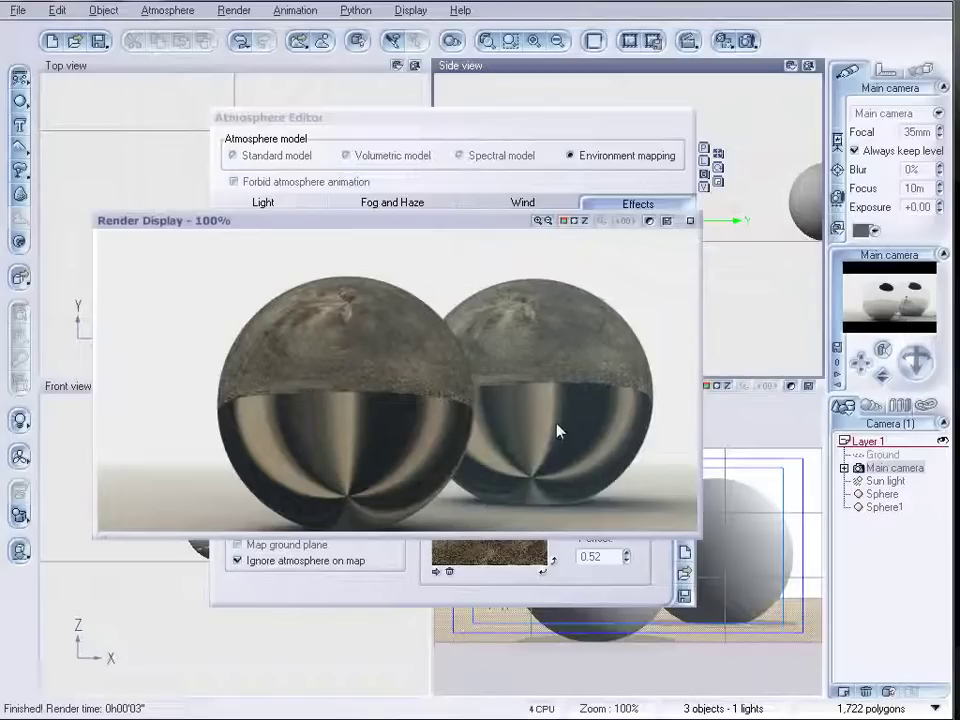
pyautogui.click(689, 221)
# - Replace the separate reflection map with blkdotM.jpg, render the spheres and close the render display
pyautogui.click(436, 571)
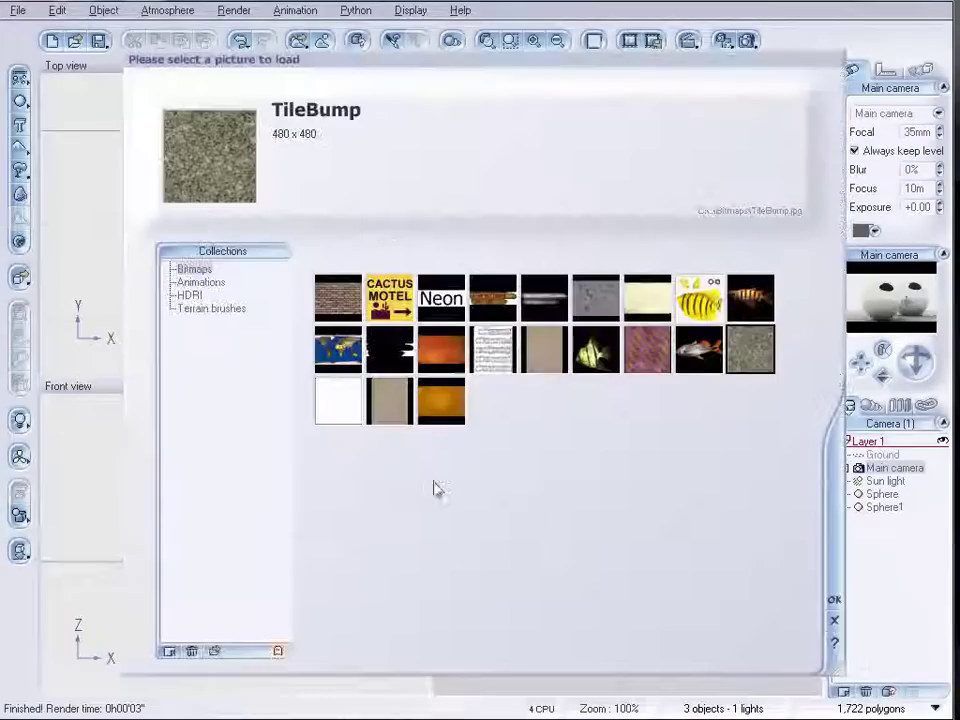
pyautogui.click(212, 650)
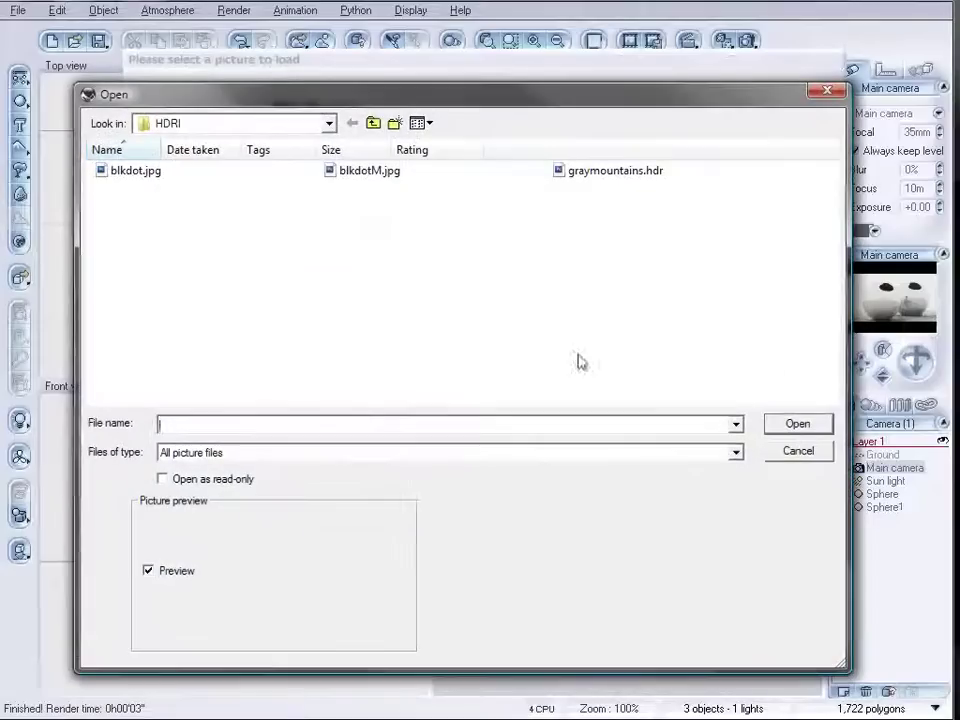
pyautogui.click(355, 171)
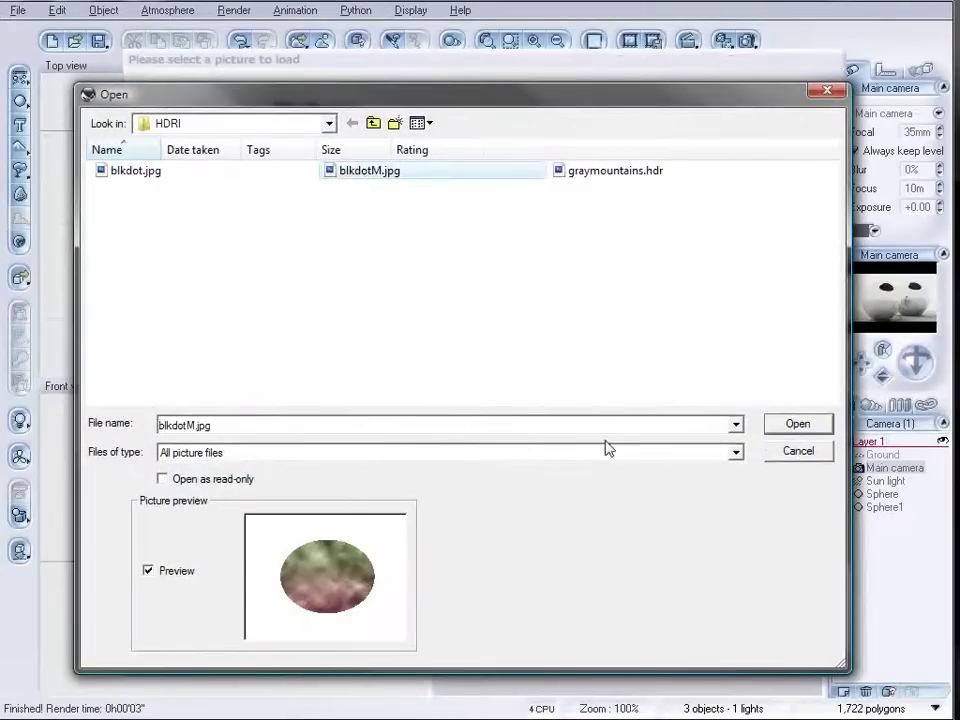
pyautogui.click(789, 422)
pyautogui.click(683, 478)
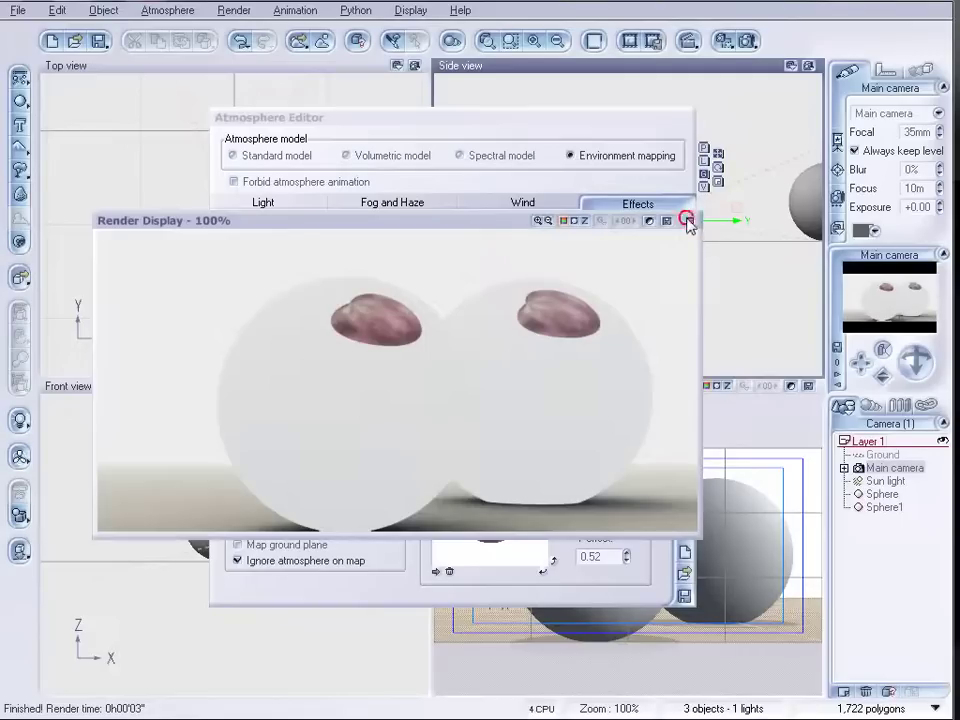
pyautogui.click(686, 219)
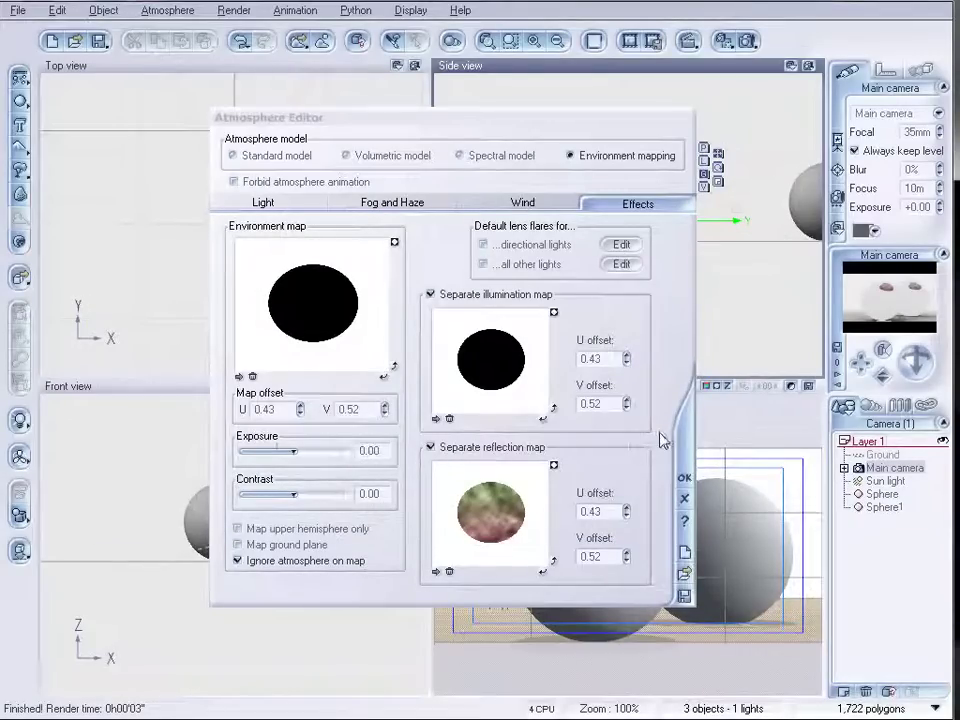
# - Invert the pictures of both the separate illumination map and the separate reflection map
pyautogui.click(592, 511)
pyautogui.click(600, 556)
pyautogui.click(551, 311)
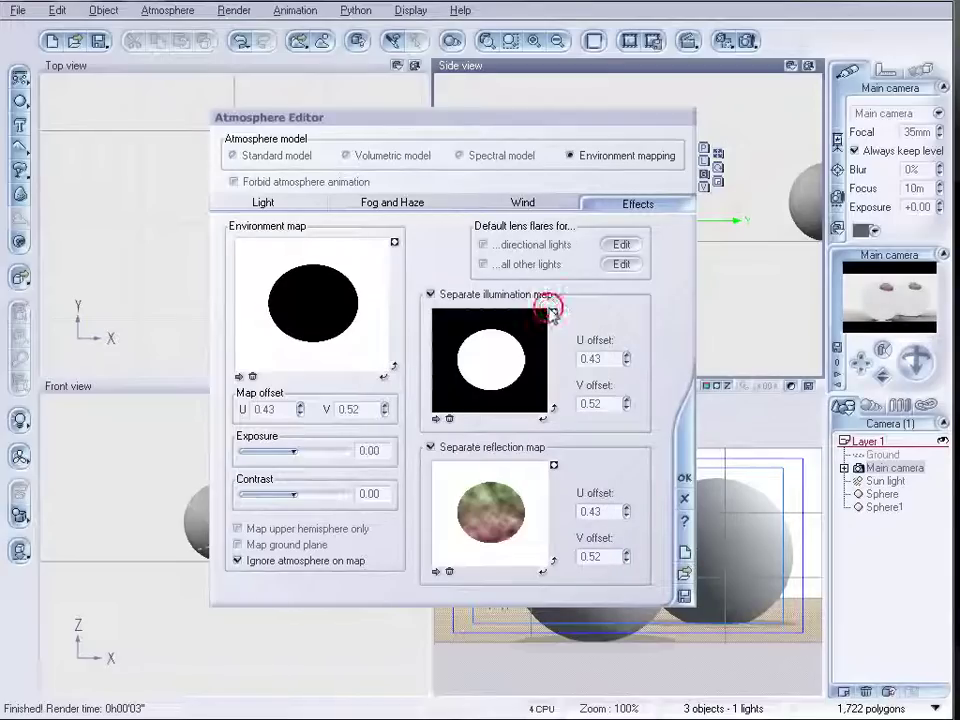
pyautogui.click(553, 465)
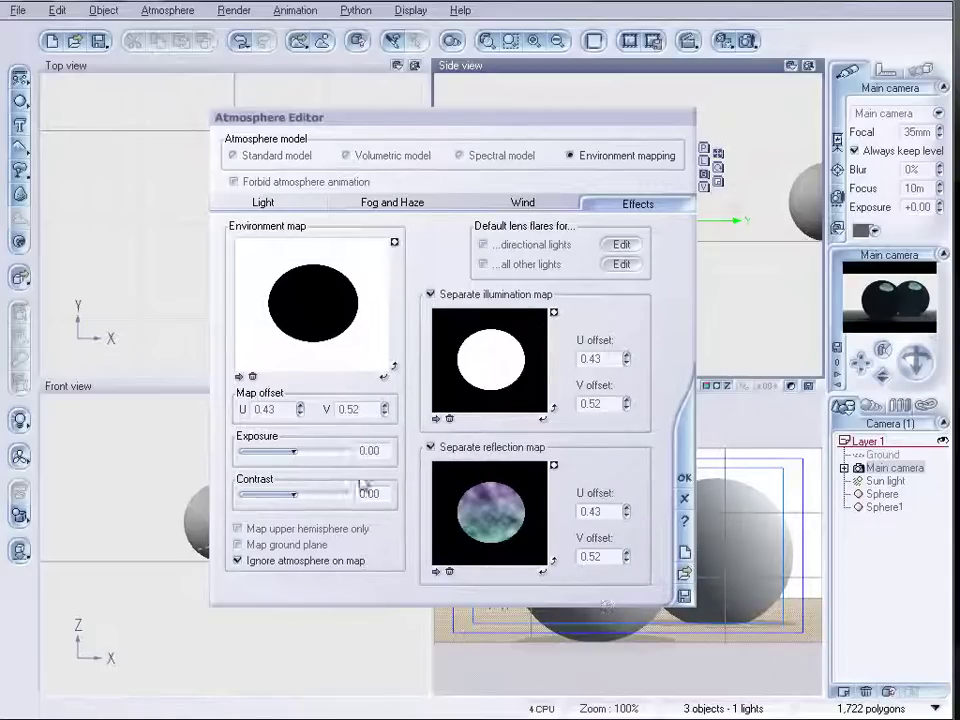
# - Load graymountains.hdr as the environment map and disable the separate illumination and reflection maps
pyautogui.click(238, 377)
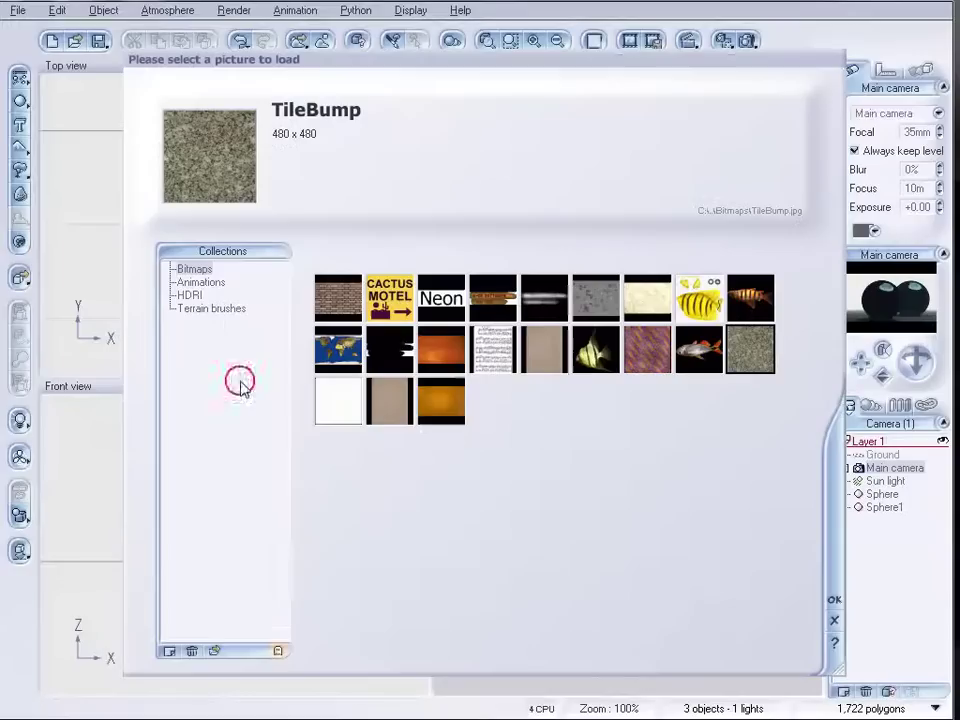
pyautogui.click(215, 651)
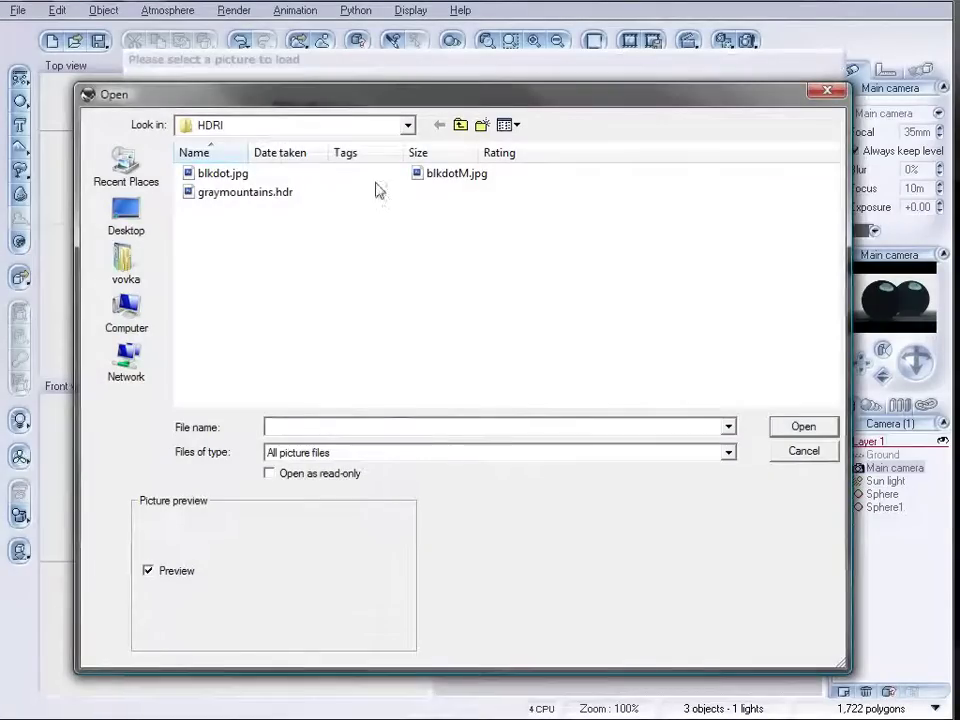
pyautogui.click(255, 192)
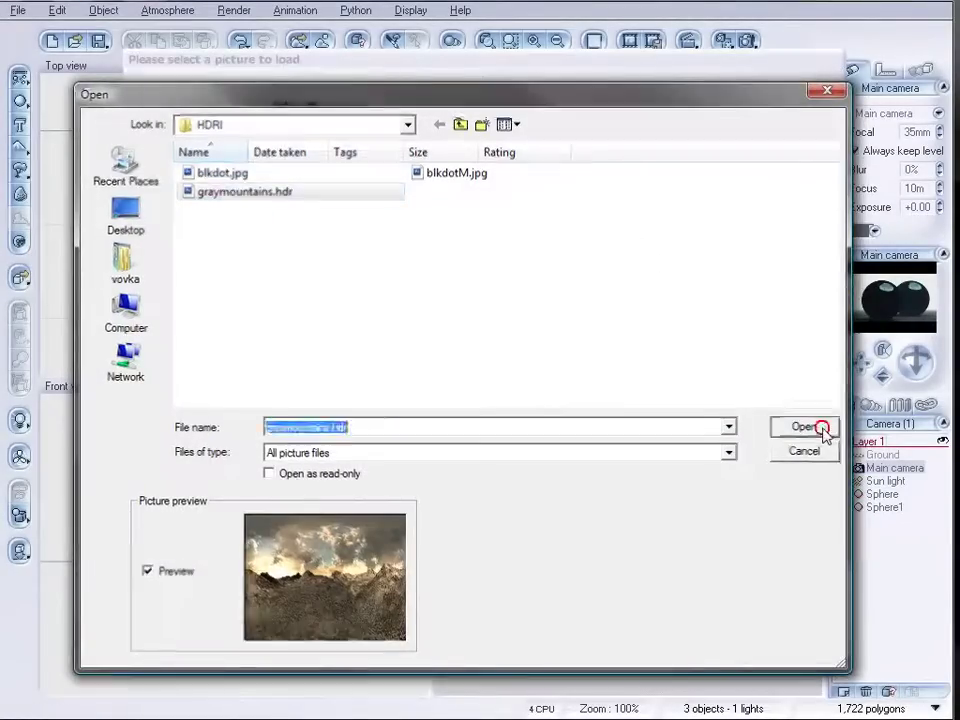
pyautogui.click(820, 433)
pyautogui.click(480, 400)
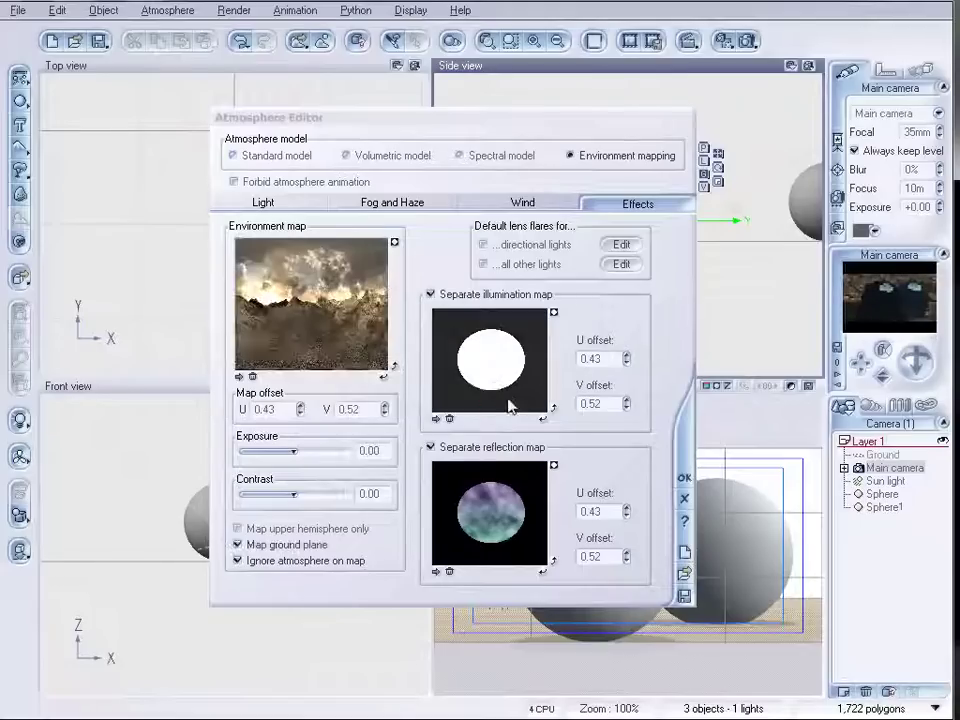
pyautogui.click(470, 405)
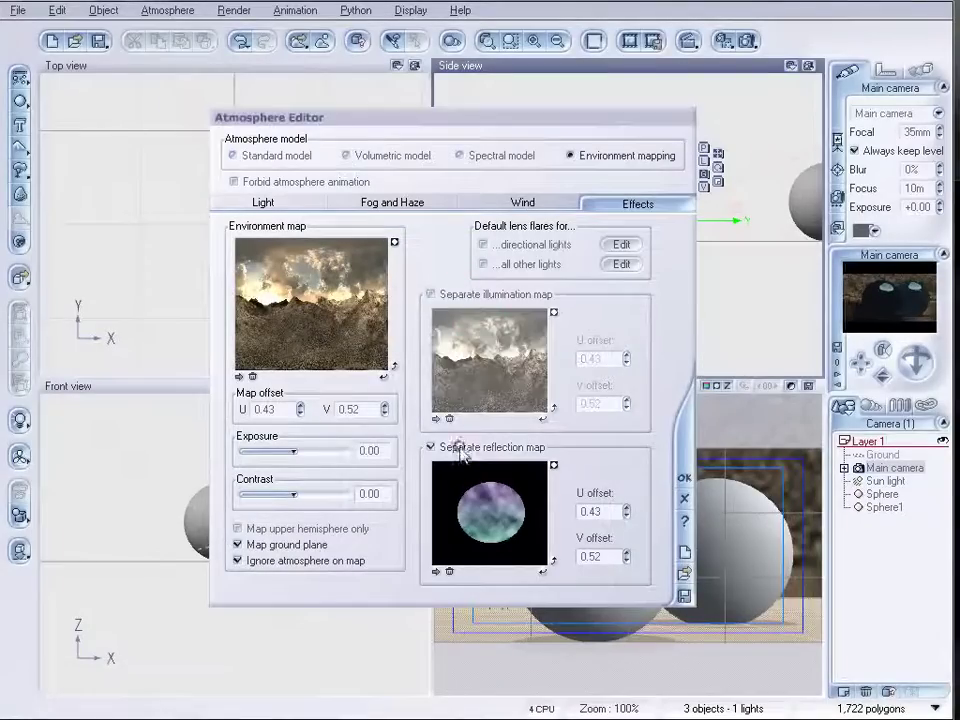
pyautogui.click(456, 447)
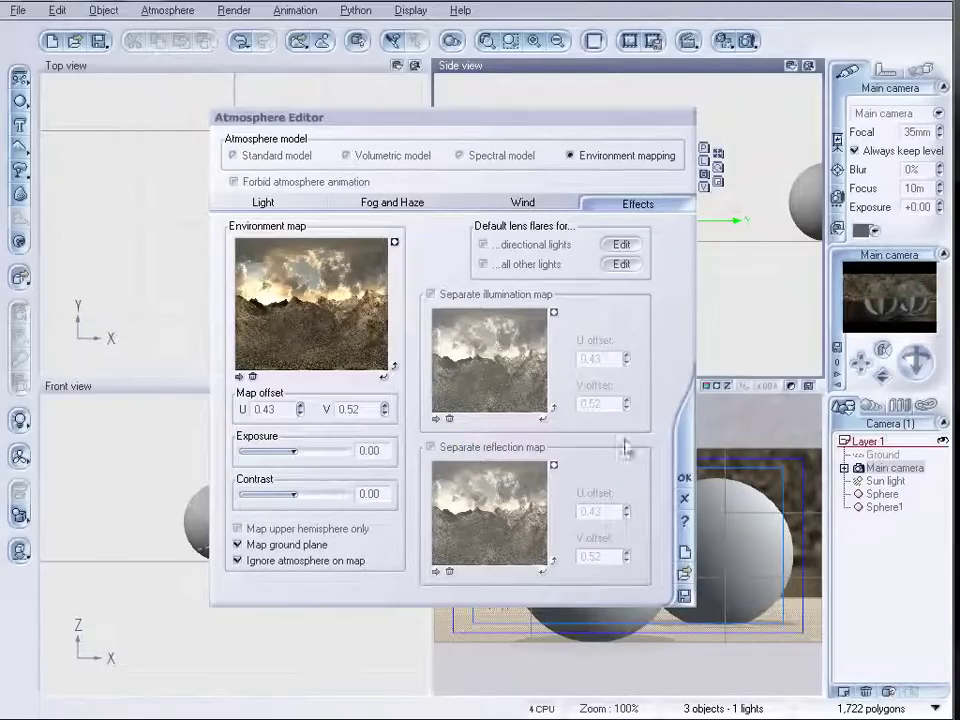
# - Accept the atmosphere settings, raise the main camera in the side view, and render the spheres, closing the render display
pyautogui.click(686, 478)
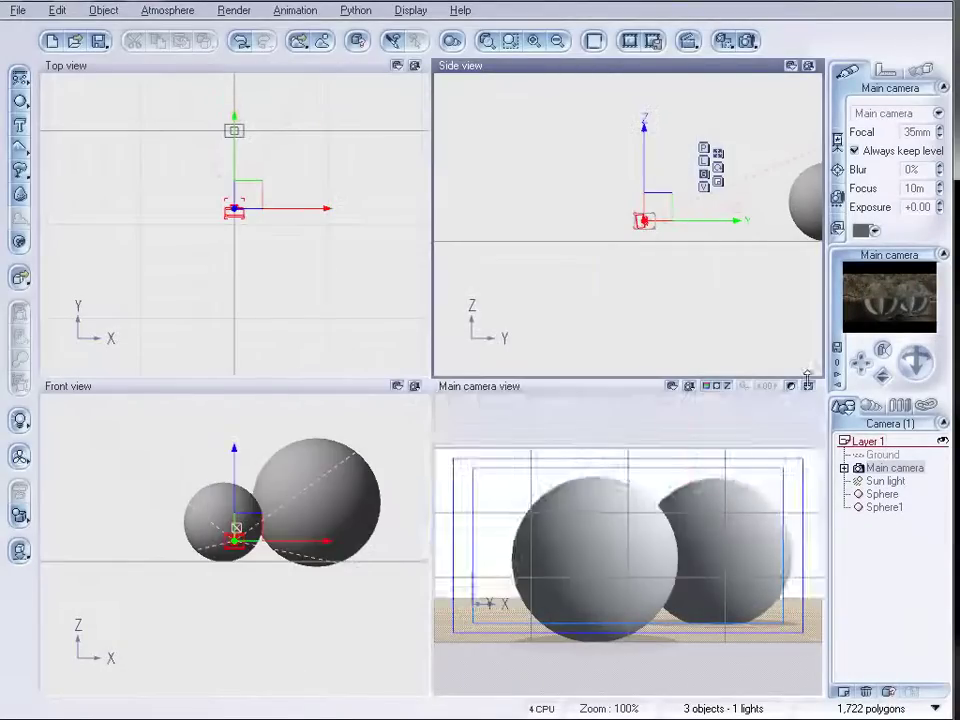
pyautogui.moveTo(658, 212); pyautogui.dragTo(650, 155)
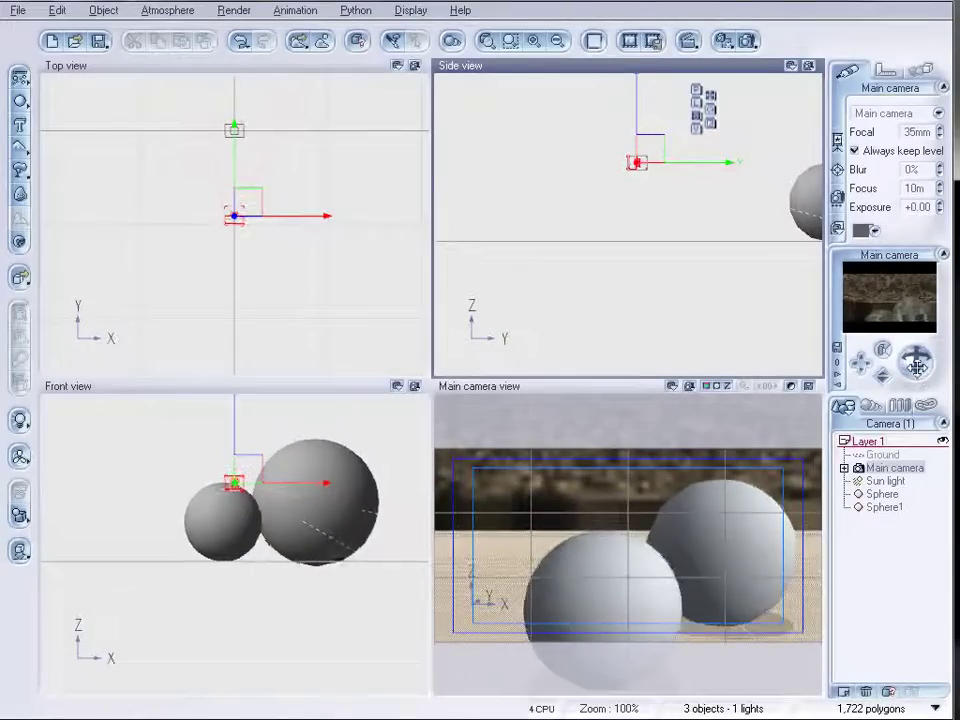
pyautogui.click(745, 40)
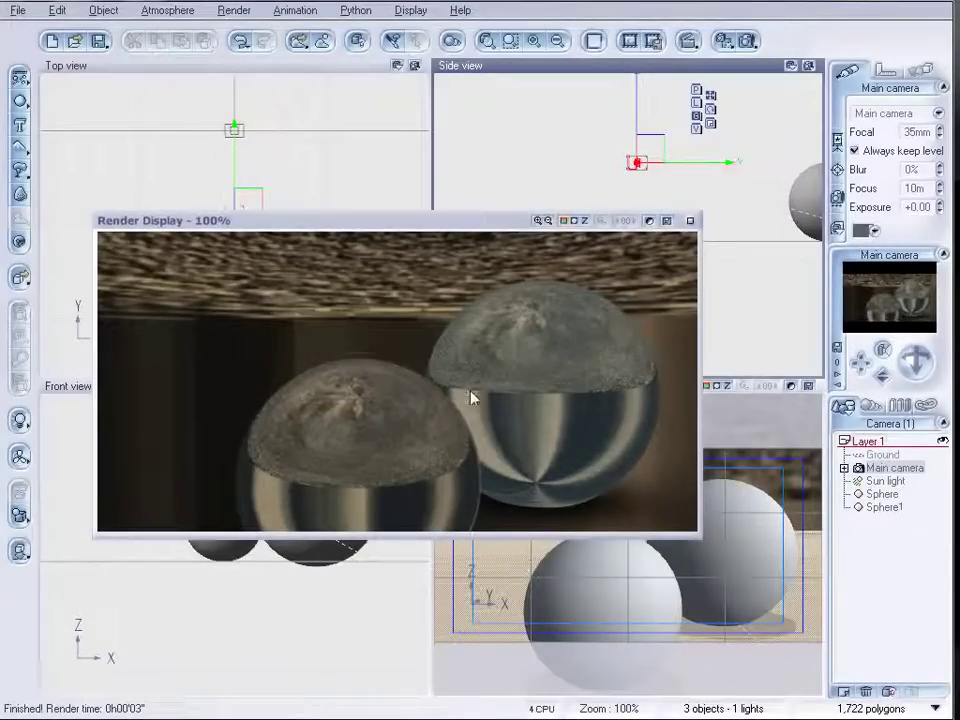
pyautogui.click(690, 219)
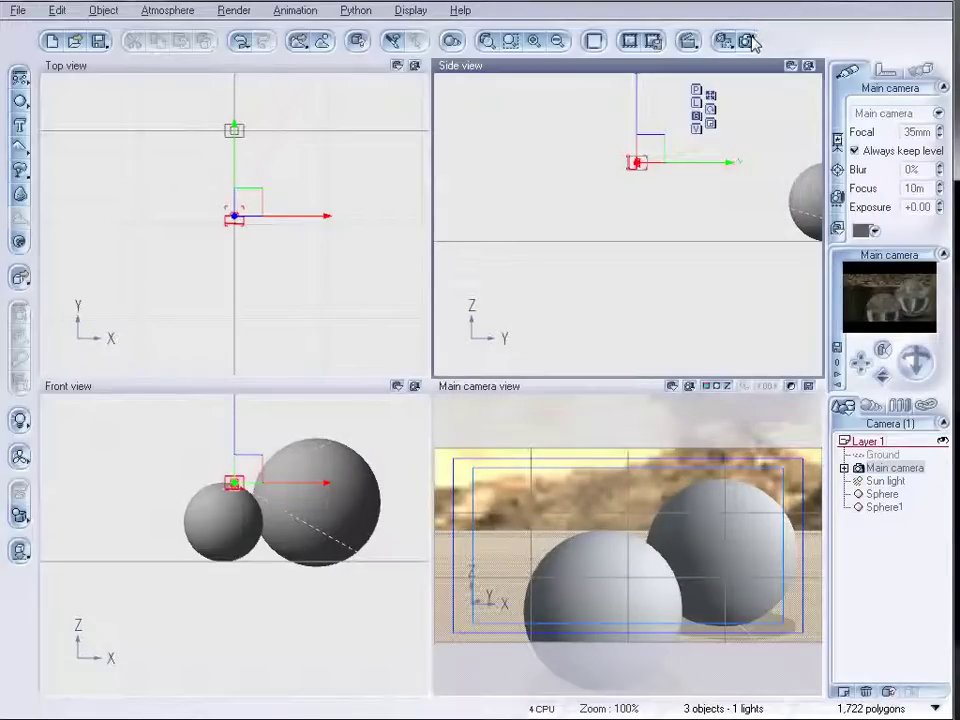
# - Set the environment map's U and V offsets to 0 in the Atmosphere Editor and accept the settings
pyautogui.click(167, 10)
pyautogui.click(200, 92)
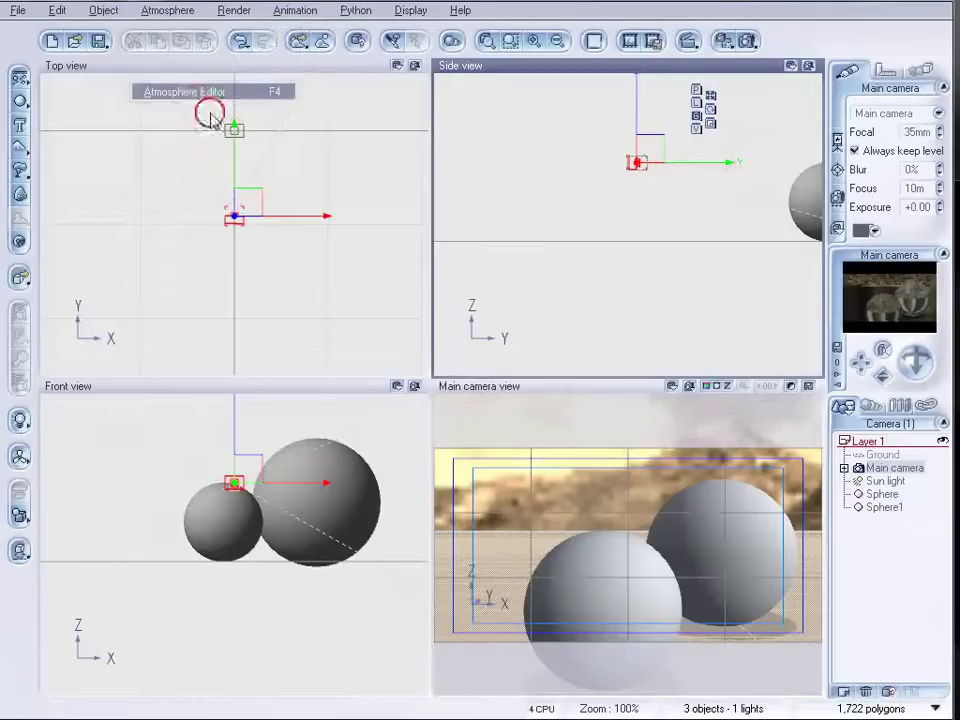
pyautogui.doubleClick(275, 407)
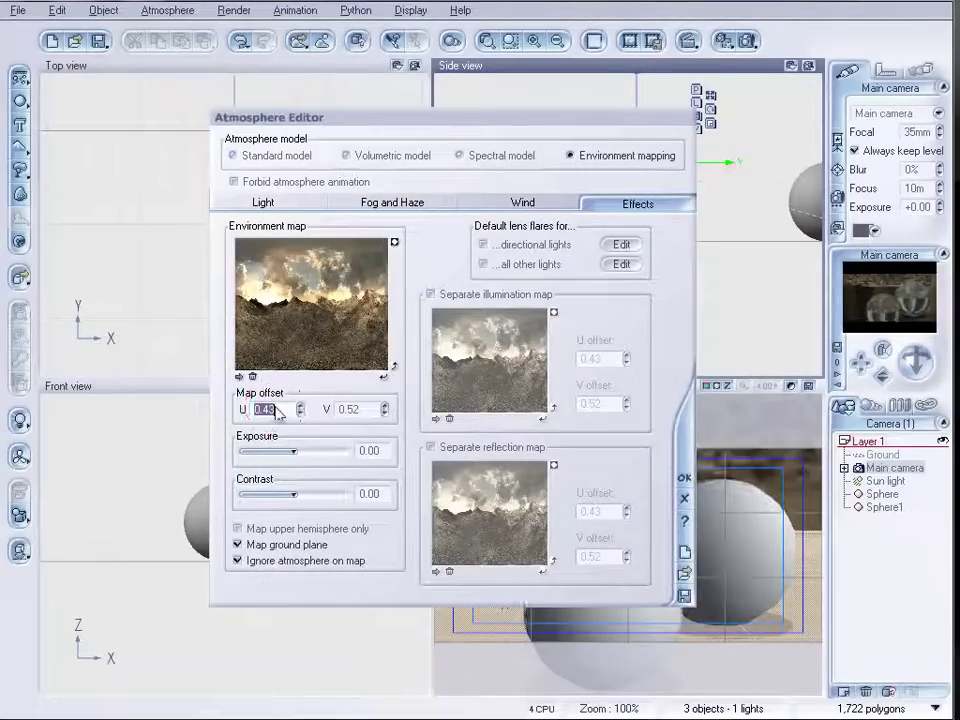
pyautogui.write('0')
pyautogui.press('Tab')
pyautogui.write('0')
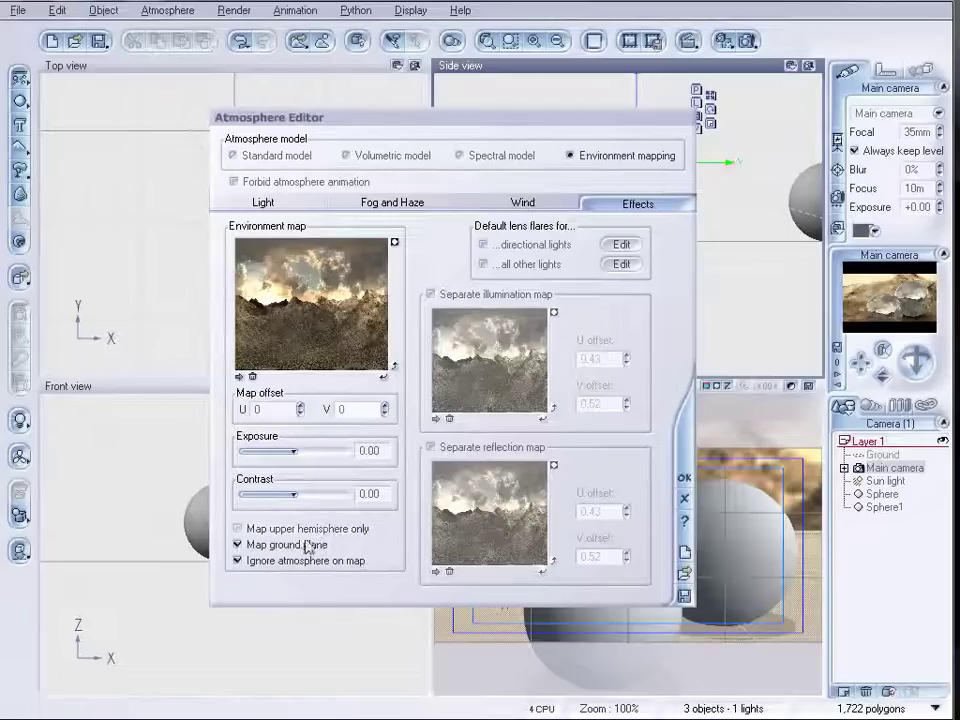
pyautogui.press('Return')
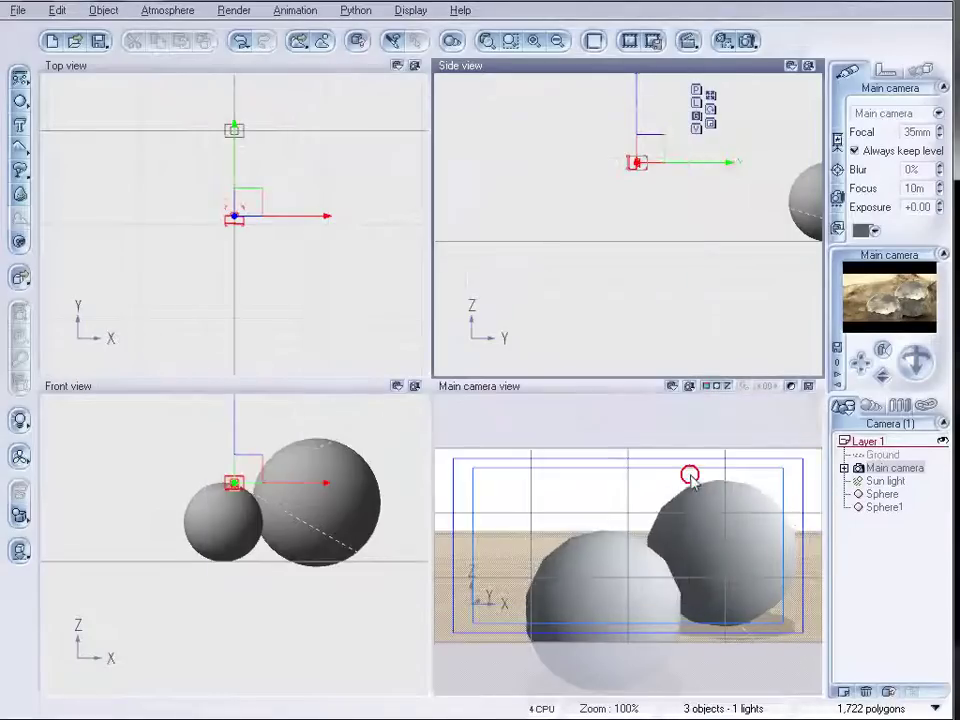
# - Render the spheres with the zero map offset and close the render display
pyautogui.click(750, 40)
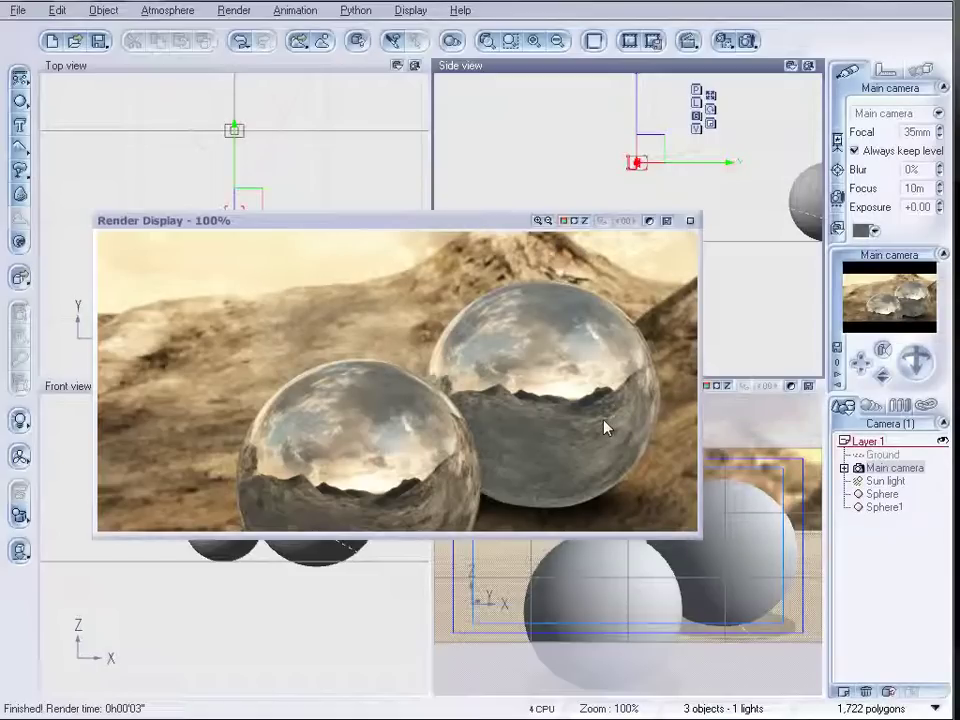
pyautogui.click(690, 221)
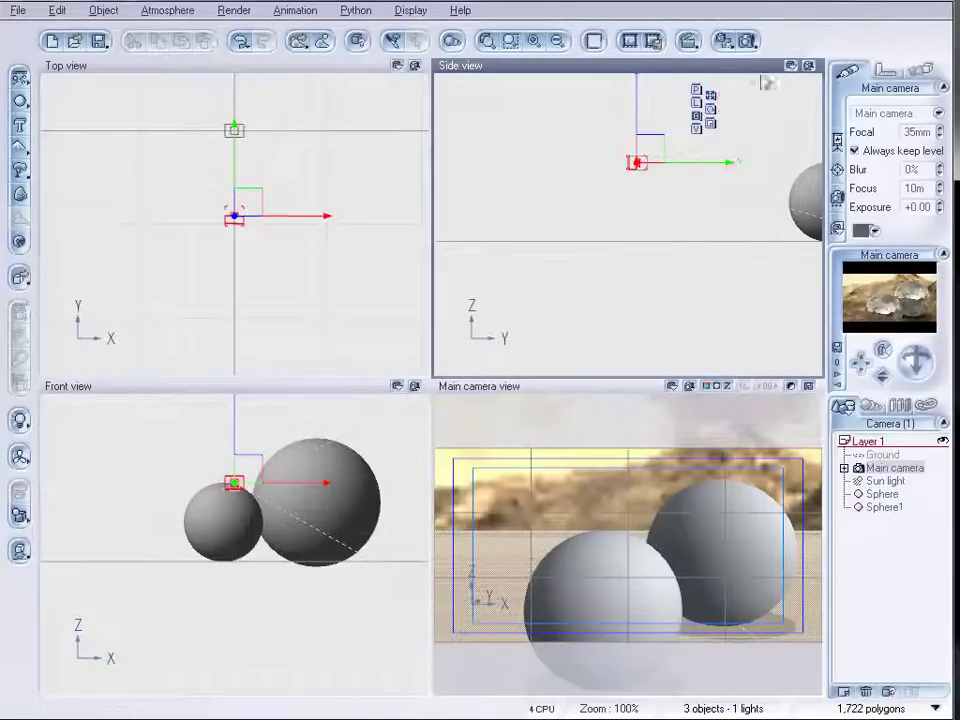
# - Turn off Map ground plane and Ignore atmosphere on map for the environment map in the Atmosphere Editor
pyautogui.click(167, 10)
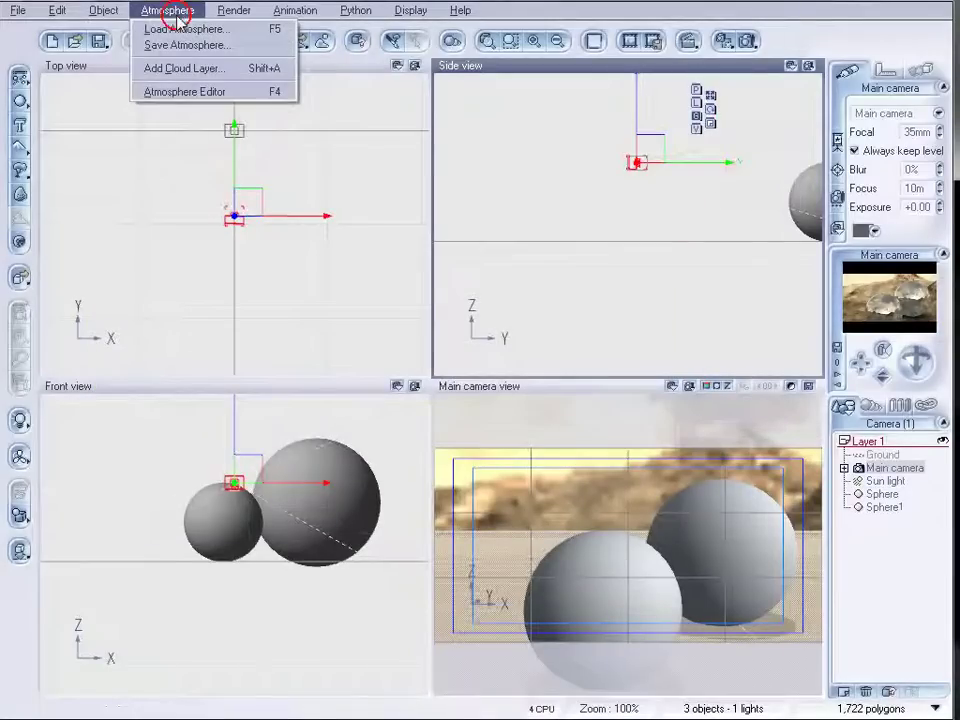
pyautogui.click(214, 90)
pyautogui.click(238, 544)
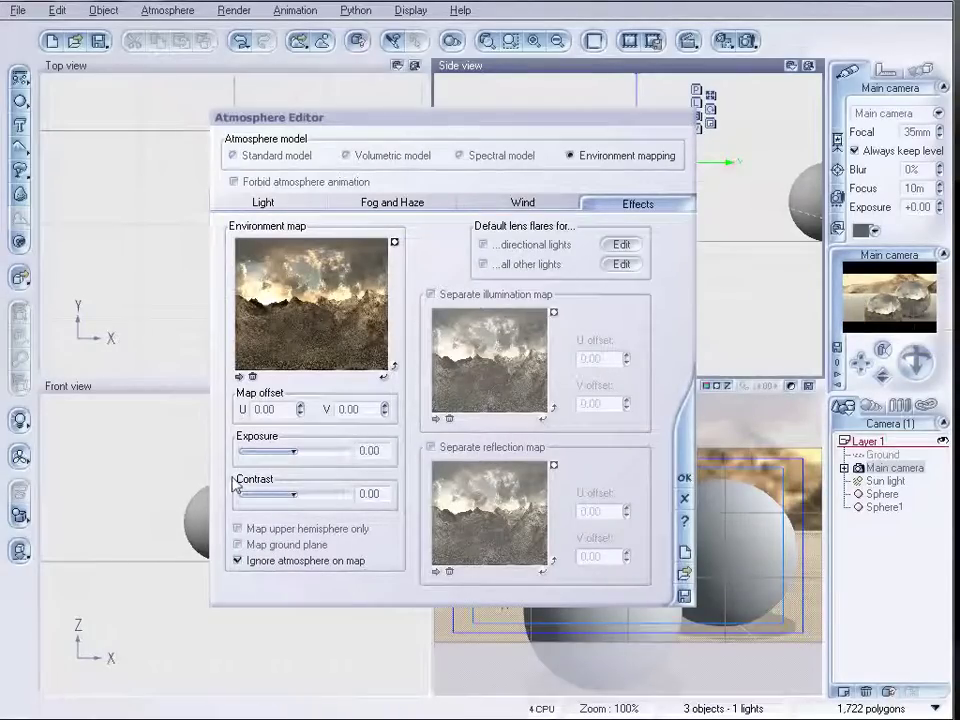
pyautogui.click(356, 528)
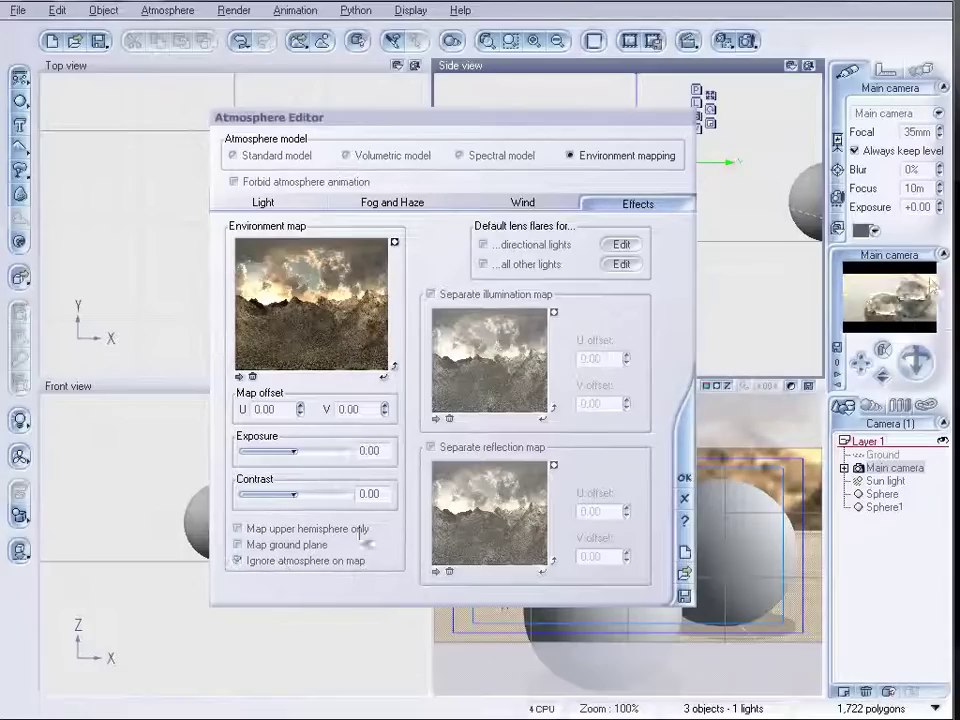
pyautogui.click(925, 310)
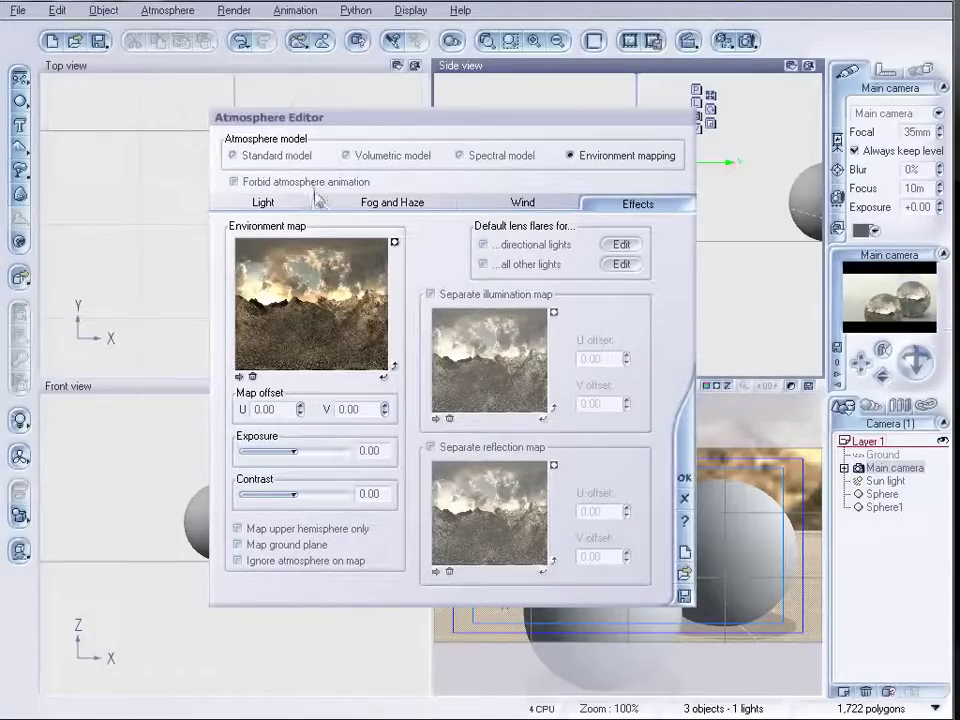
# - Adjust the atmosphere's fog and haze sliders and set the light balance to 10%
pyautogui.click(368, 205)
pyautogui.moveTo(298, 283); pyautogui.dragTo(262, 281)
pyautogui.moveTo(303, 406); pyautogui.dragTo(357, 449)
pyautogui.moveTo(285, 495); pyautogui.dragTo(311, 495)
pyautogui.click(277, 205)
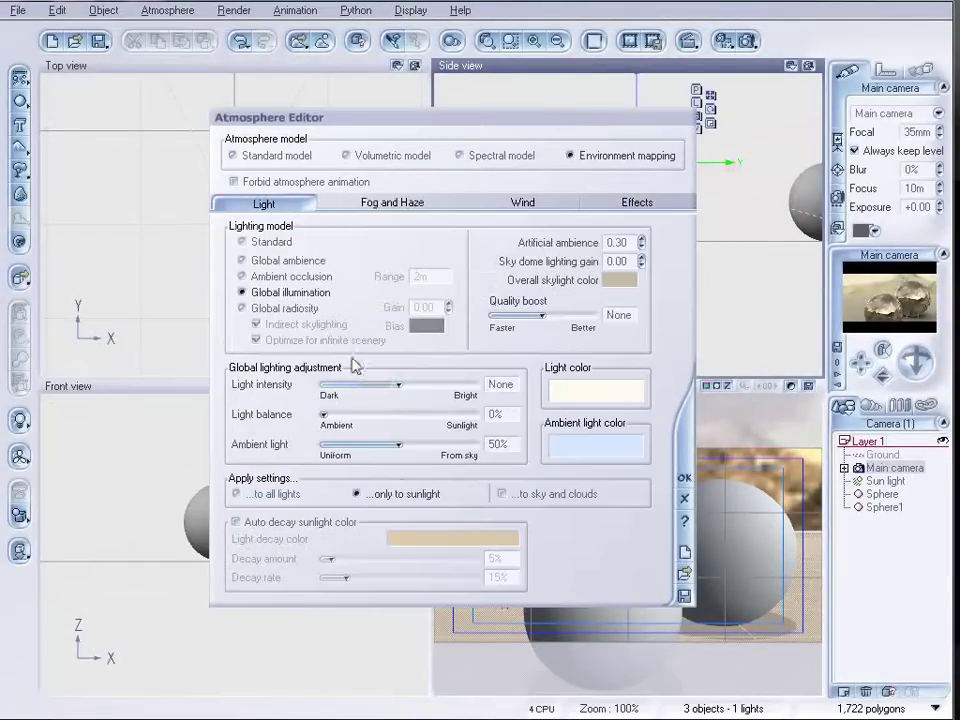
pyautogui.moveTo(323, 414)
pyautogui.mouseDown()
pyautogui.moveTo(430, 413)
pyautogui.moveTo(338, 414)
pyautogui.mouseUp()
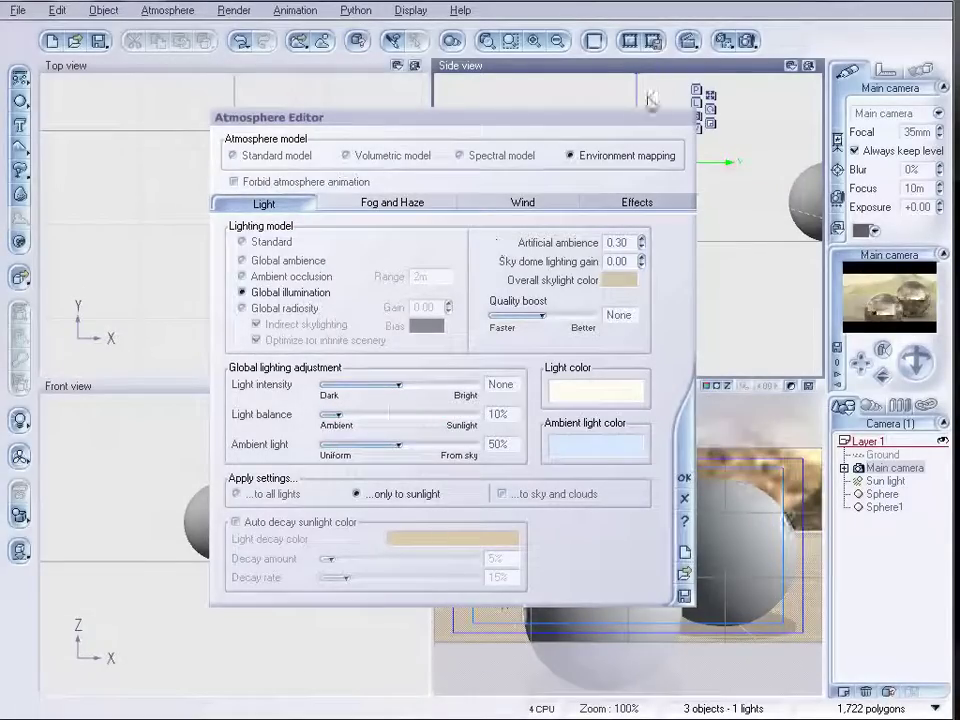
# - Render the spheres with the adjusted haze and light balance, close the render display, and accept the atmosphere settings
pyautogui.click(748, 42)
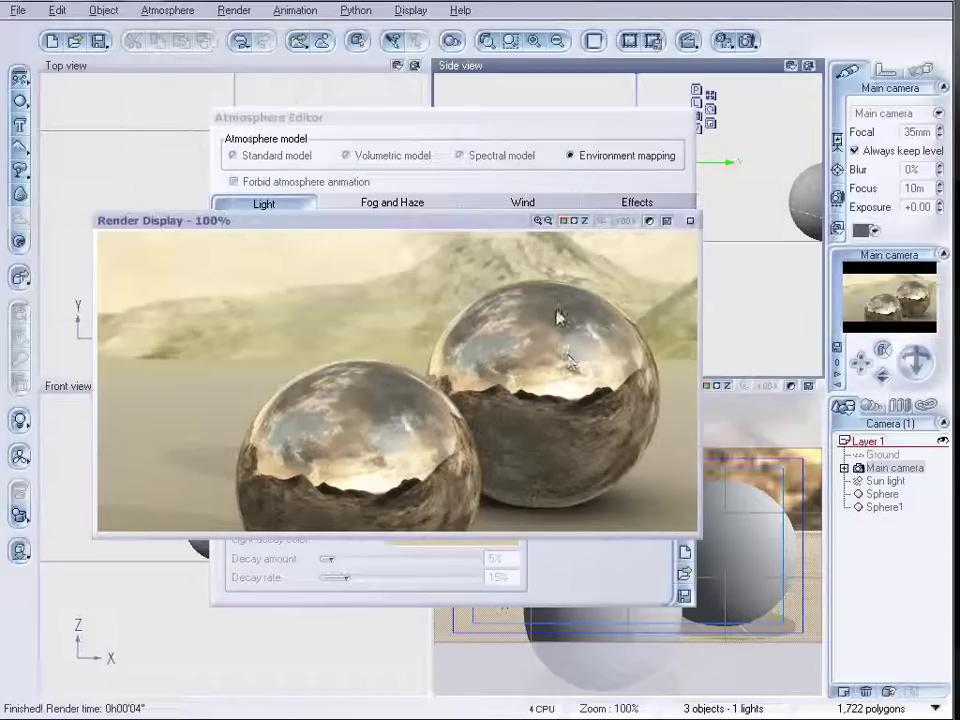
pyautogui.click(689, 225)
pyautogui.click(678, 476)
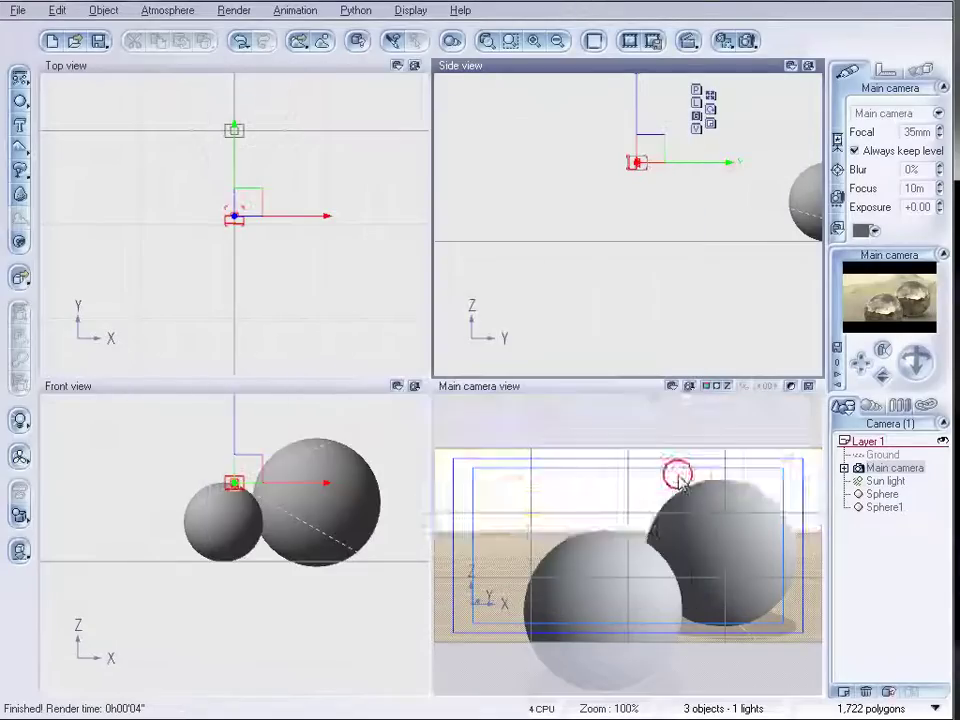
# - Enable Panoramic view at 360° and Spherical render at 180° in the render options, and render the scene
pyautogui.click(757, 41)
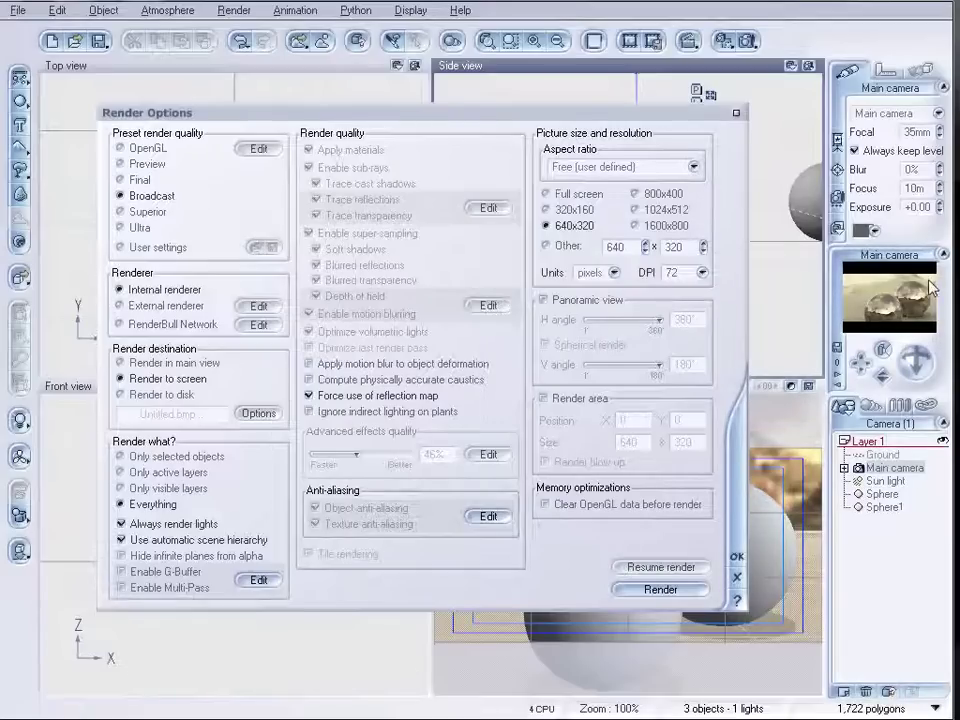
pyautogui.click(684, 167)
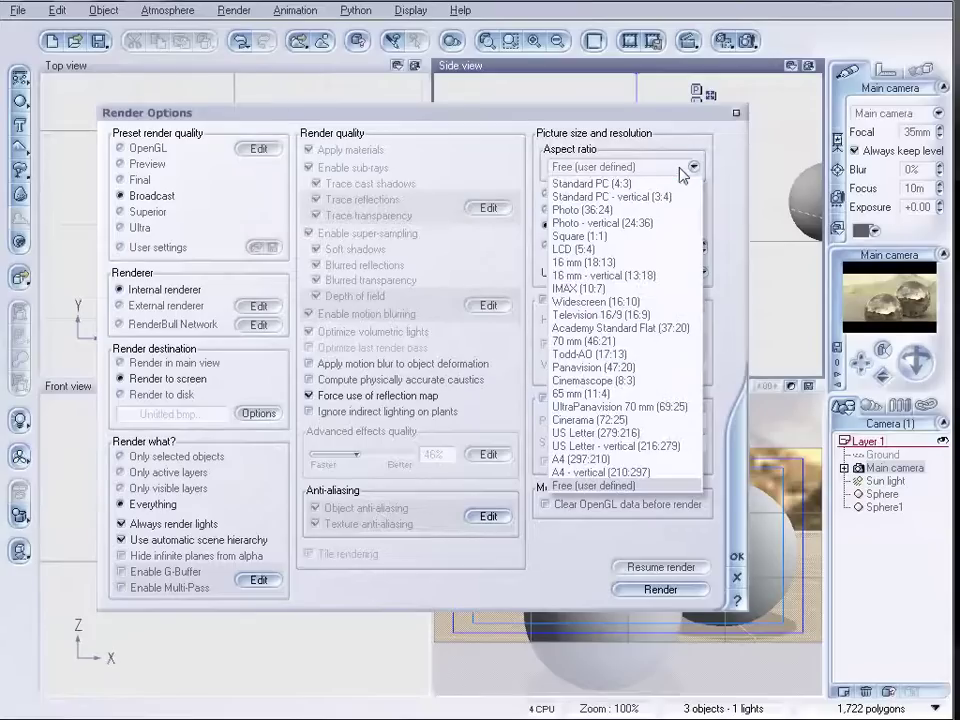
pyautogui.click(679, 162)
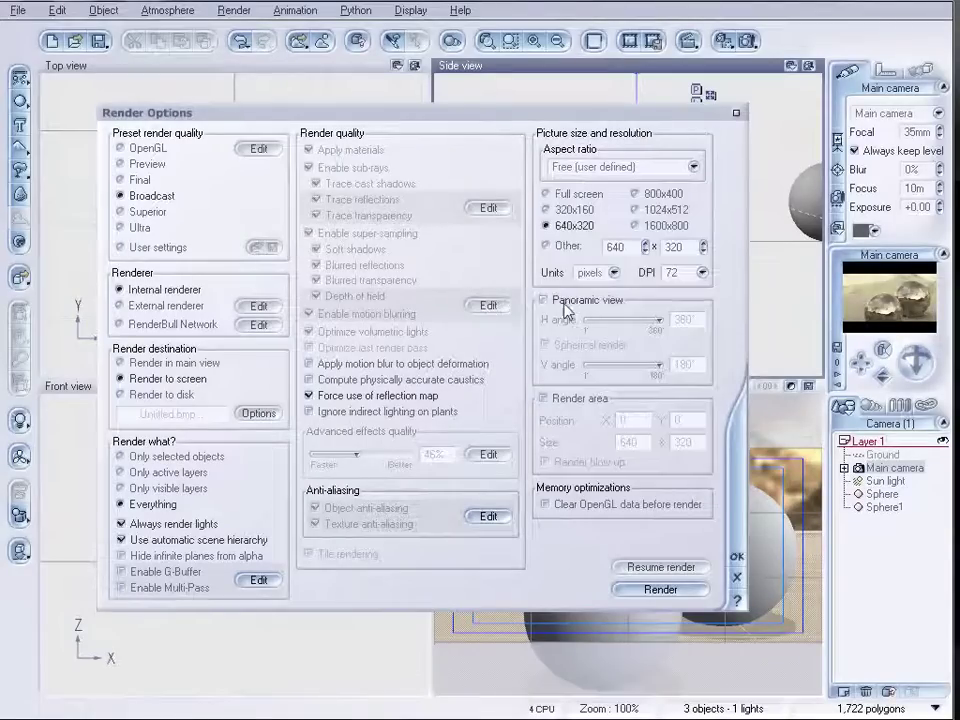
pyautogui.click(543, 299)
pyautogui.click(571, 346)
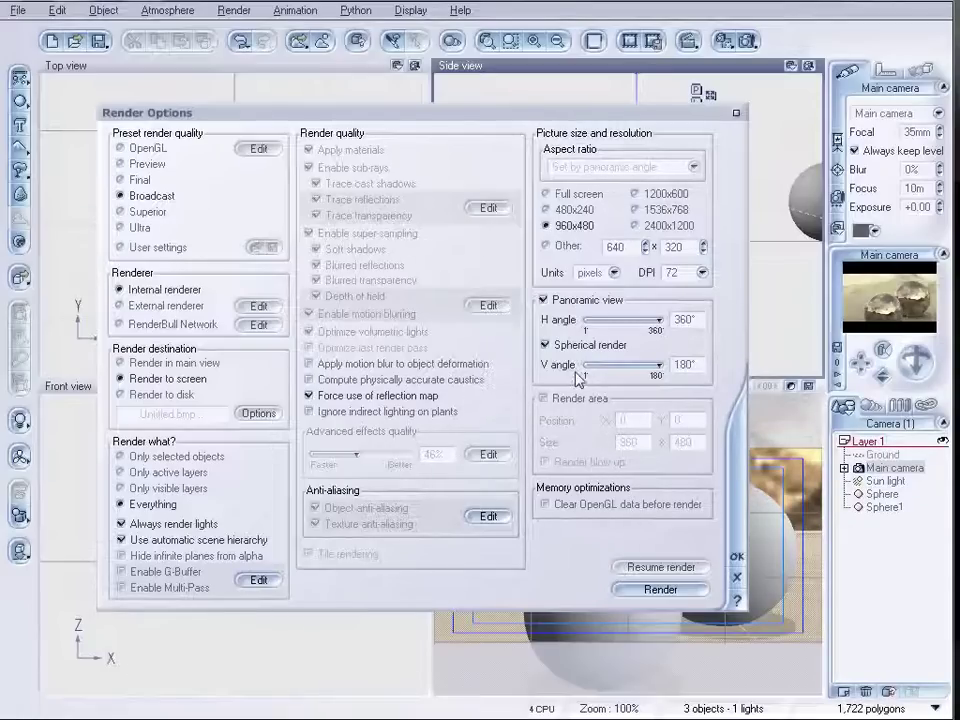
pyautogui.click(659, 590)
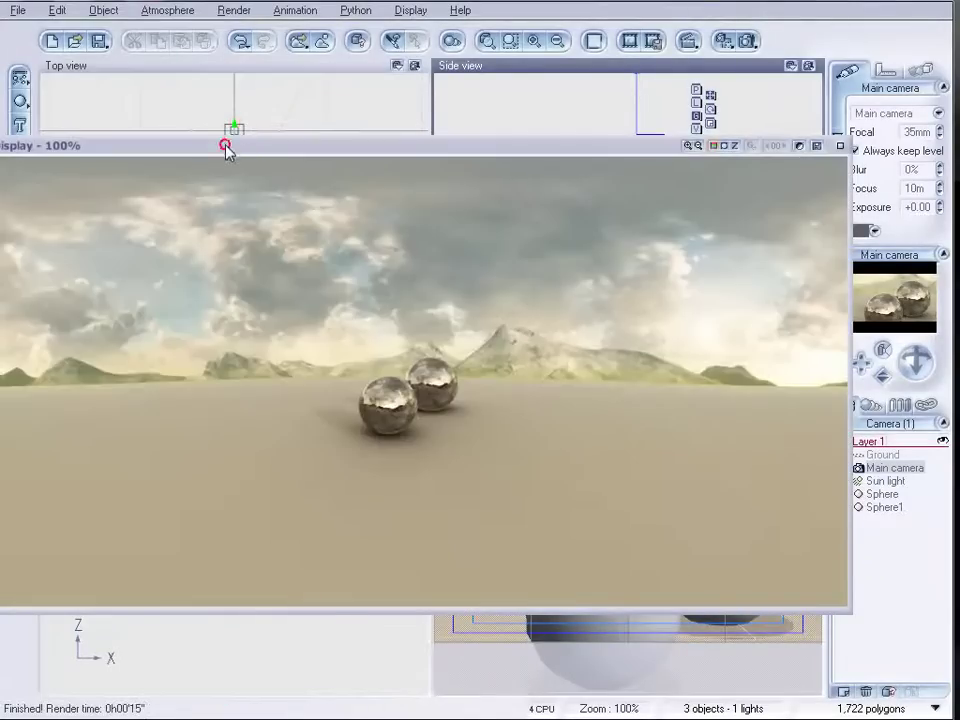
pyautogui.moveTo(225, 147); pyautogui.dragTo(326, 150)
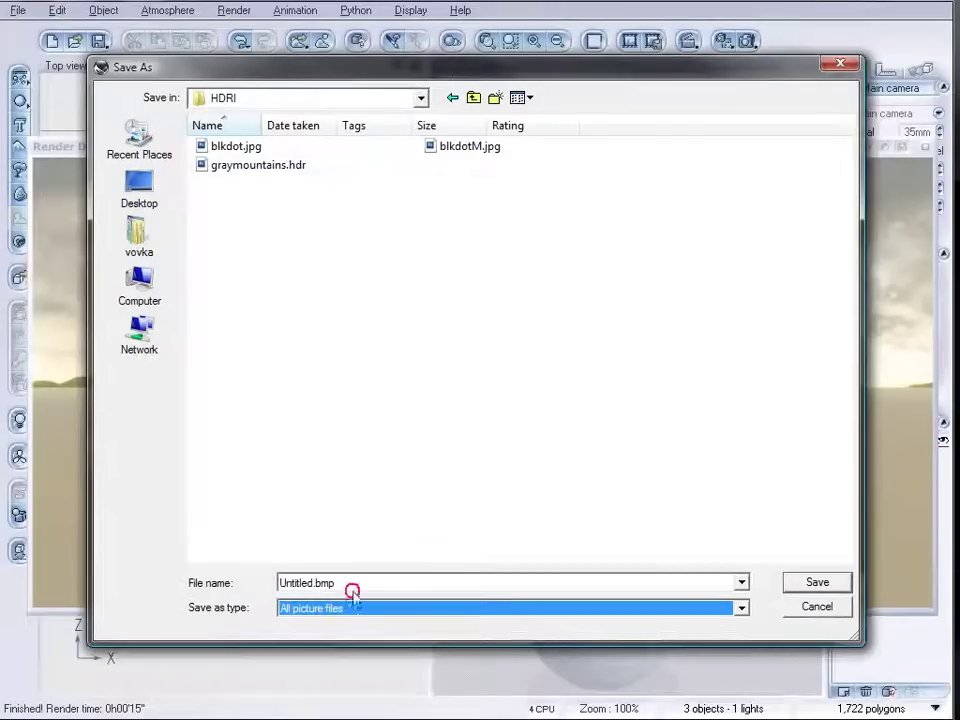
# - Save the panoramic render in the HDRI folder as test.hdr in High dynamic range format and close the render display
pyautogui.click(352, 588)
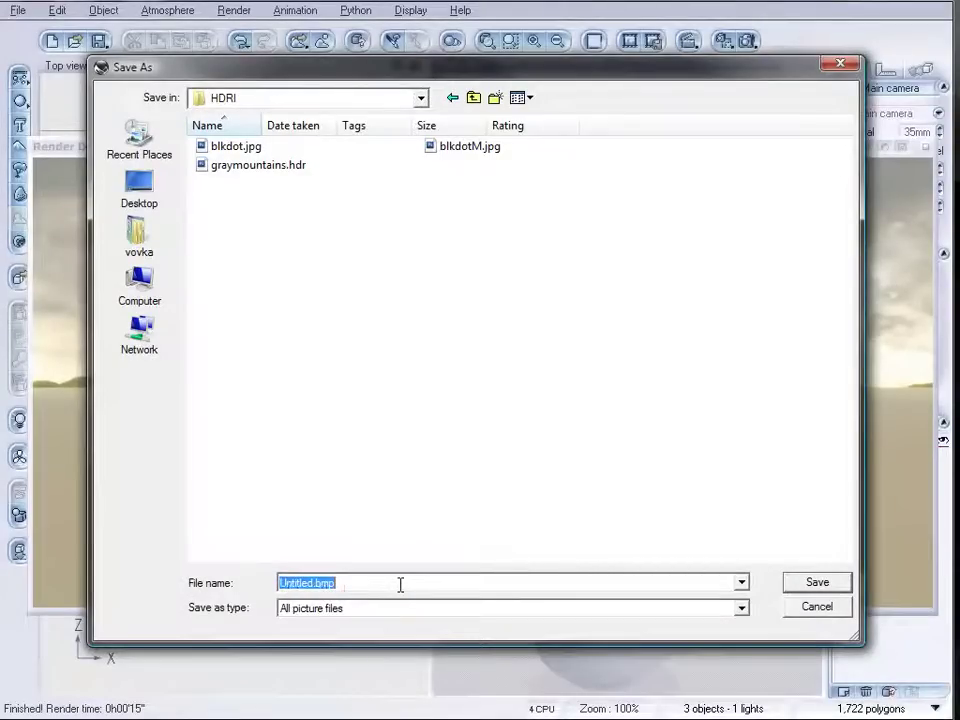
pyautogui.write('test')
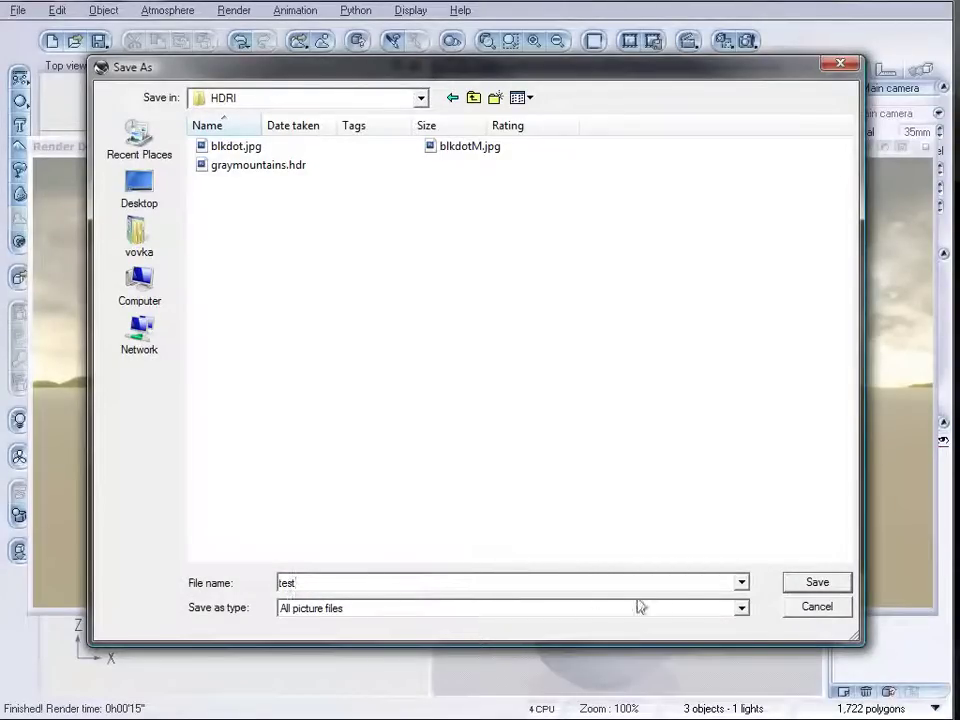
pyautogui.click(730, 608)
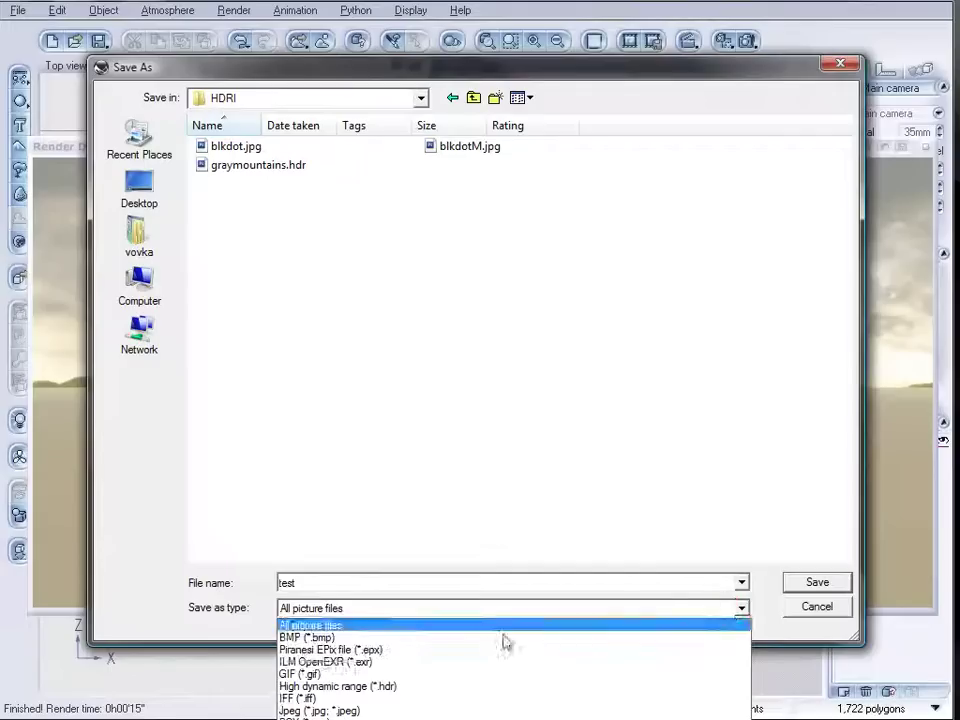
pyautogui.click(476, 64)
pyautogui.moveTo(486, 74); pyautogui.dragTo(475, 0)
pyautogui.click(729, 446)
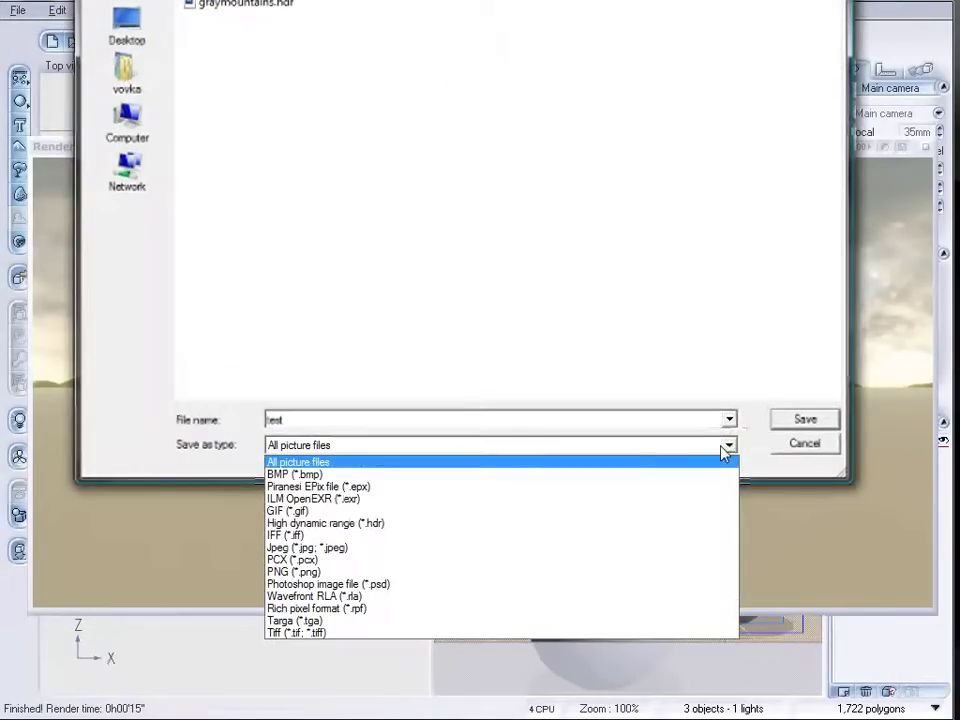
pyautogui.click(406, 525)
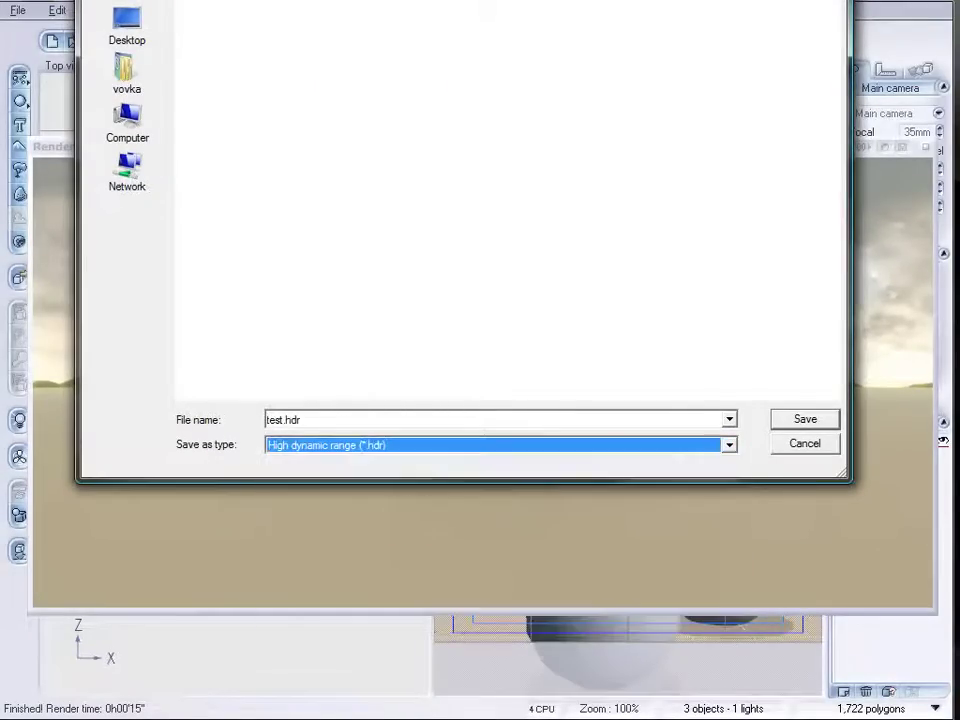
pyautogui.moveTo(410, 2); pyautogui.dragTo(410, 80)
pyautogui.moveTo(461, 2); pyautogui.dragTo(459, 34)
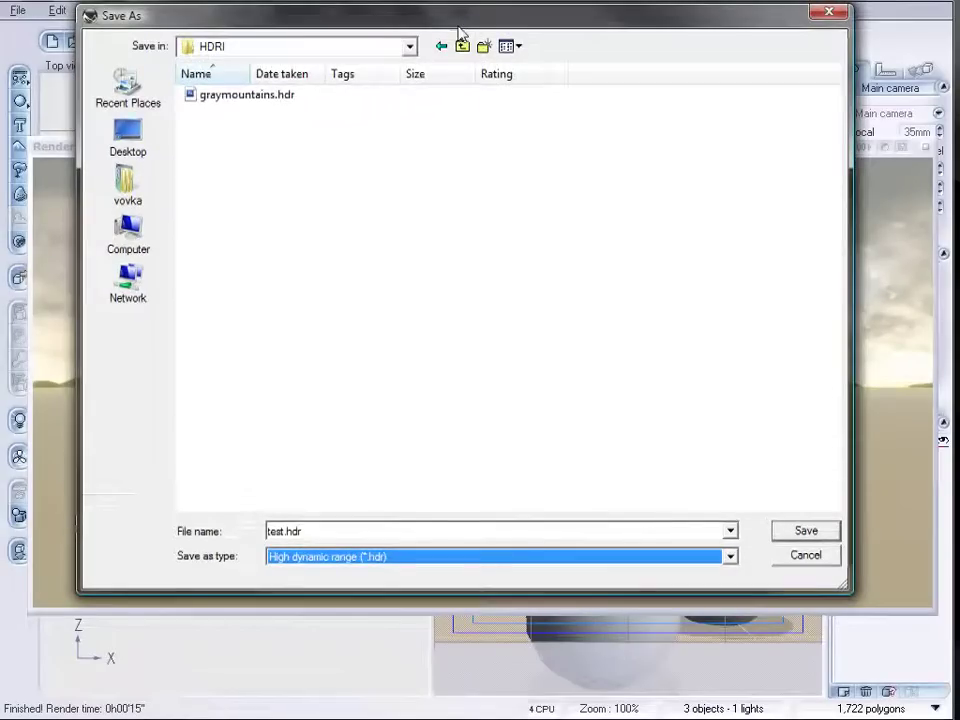
pyautogui.click(808, 531)
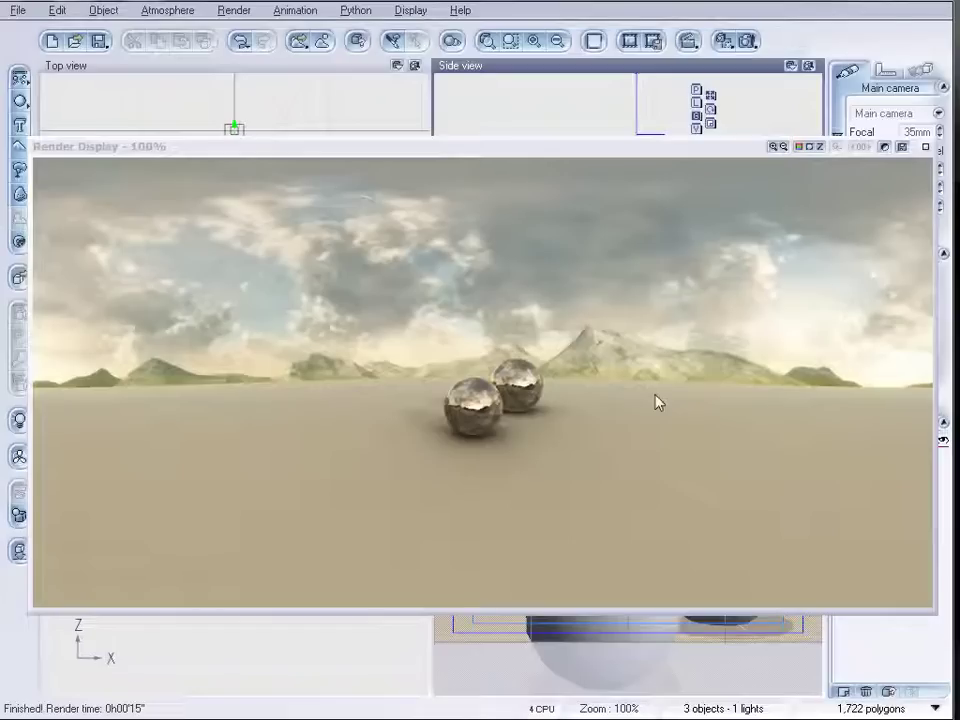
pyautogui.click(926, 146)
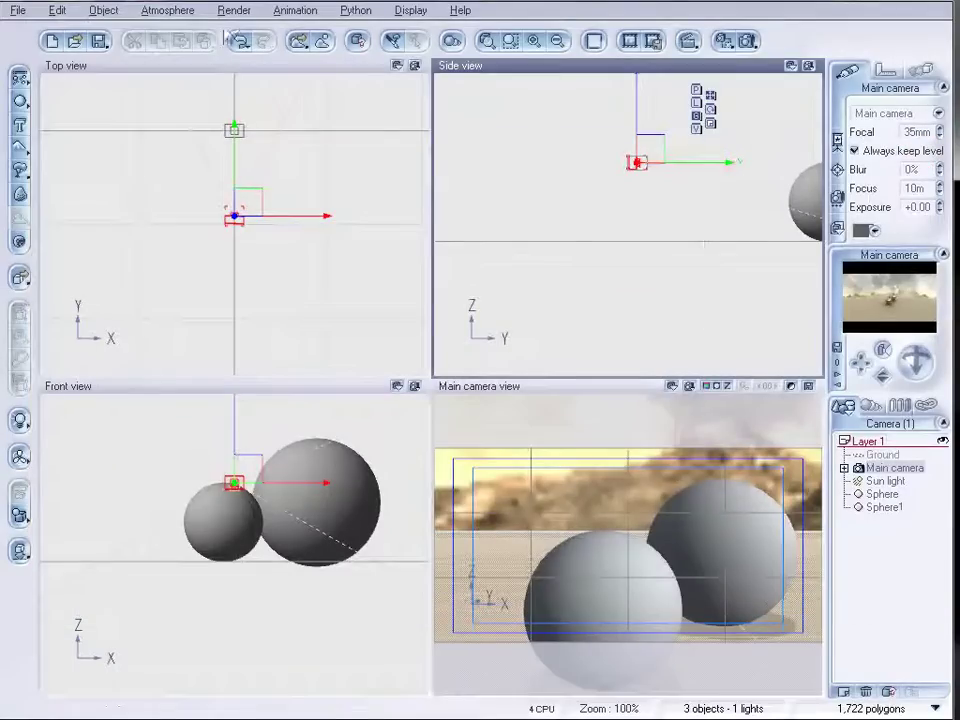
# - Enable Map ground plane and Ignore atmosphere on map, accept the atmosphere settings, and render the spherical panorama
pyautogui.click(167, 10)
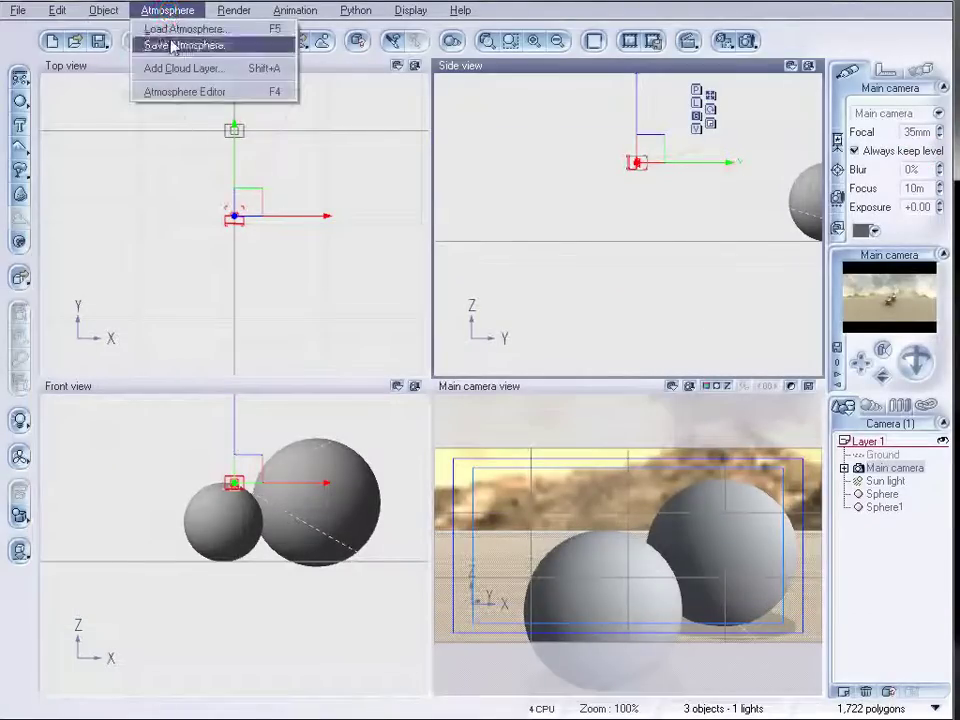
pyautogui.click(205, 90)
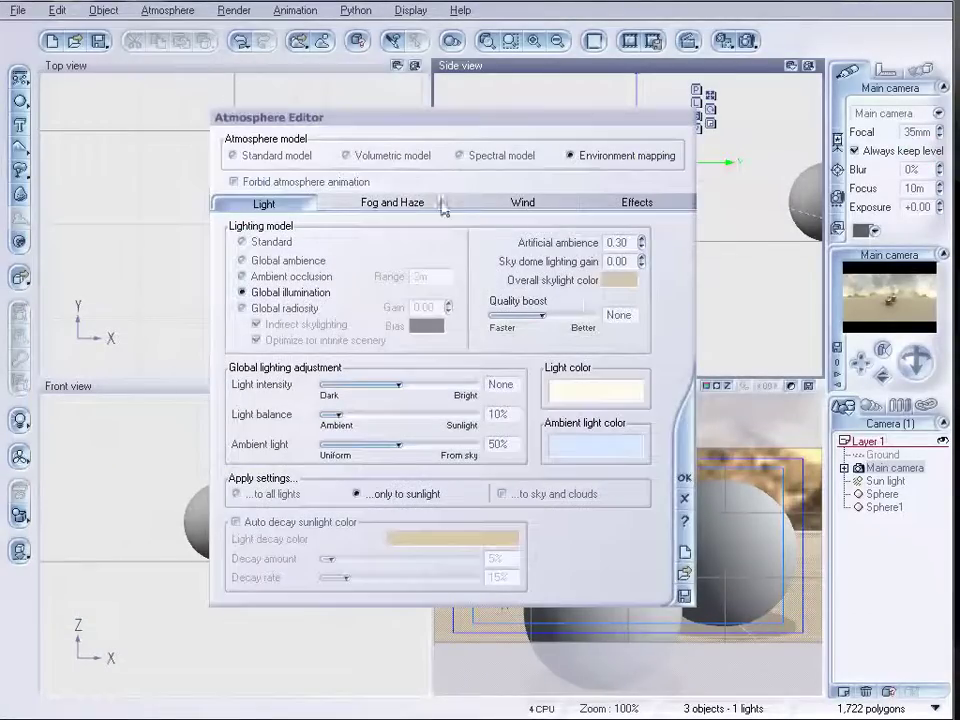
pyautogui.click(640, 202)
pyautogui.click(263, 563)
pyautogui.click(256, 545)
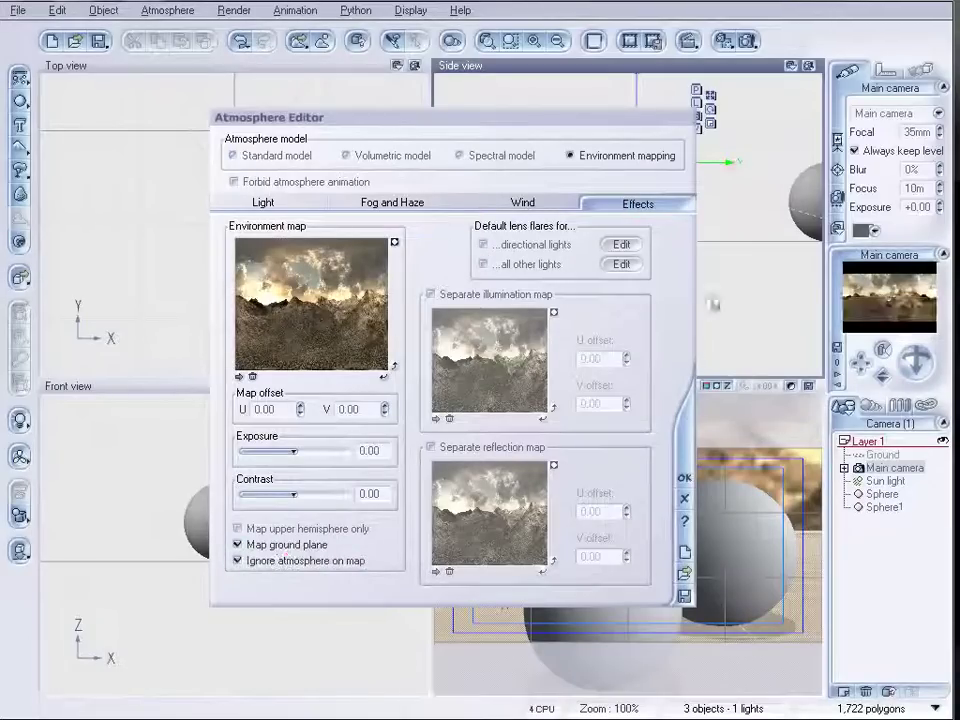
pyautogui.click(684, 478)
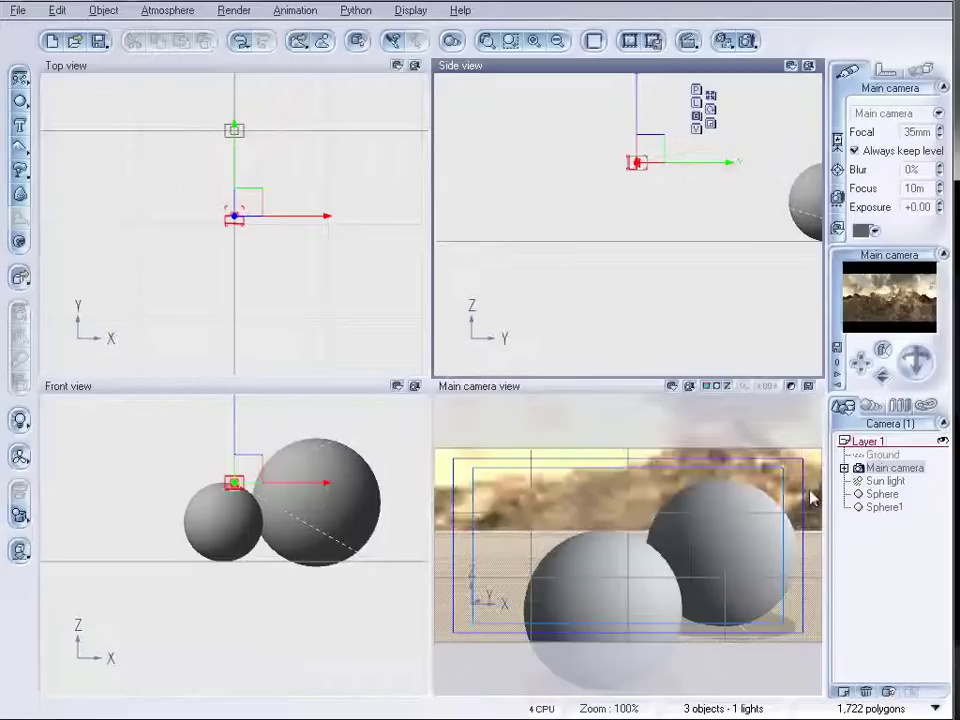
pyautogui.hotkey('ctrl', 'F9')
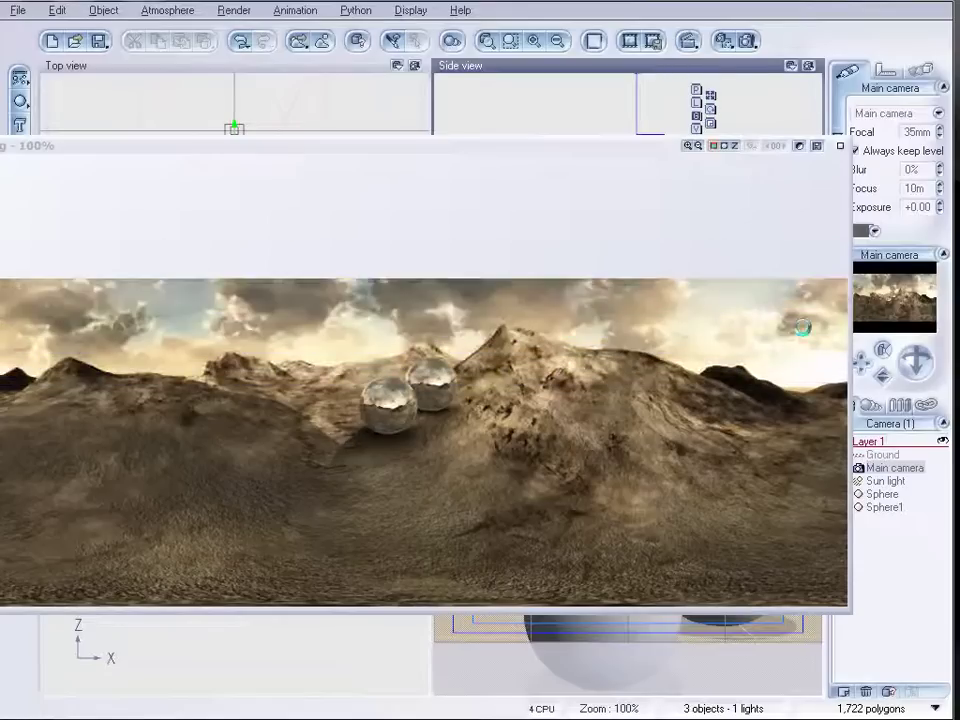
pyautogui.moveTo(352, 146); pyautogui.dragTo(418, 140)
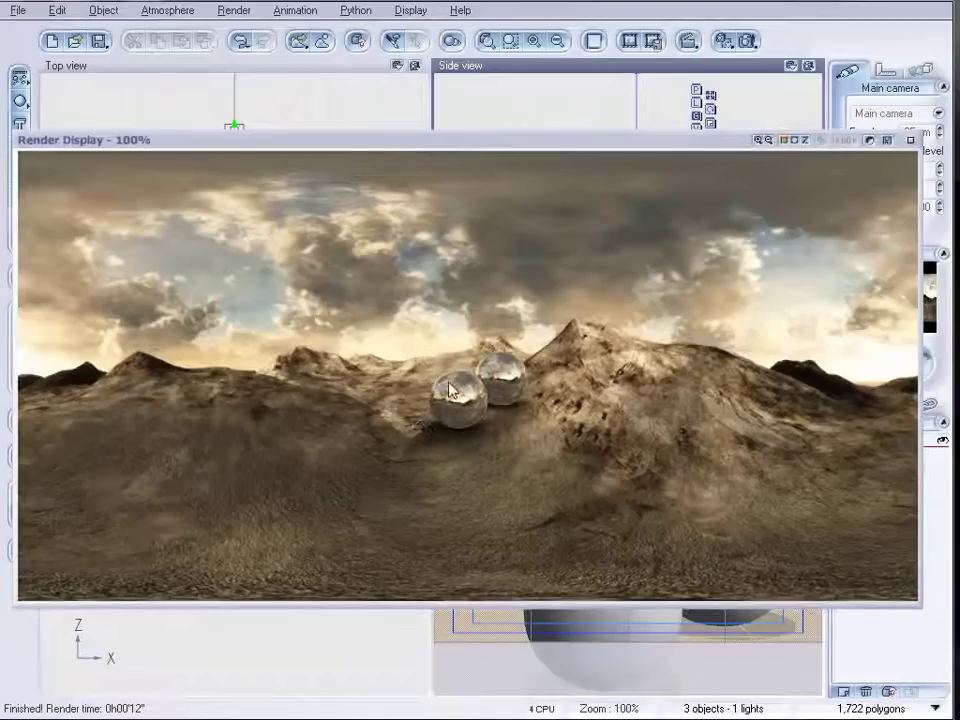